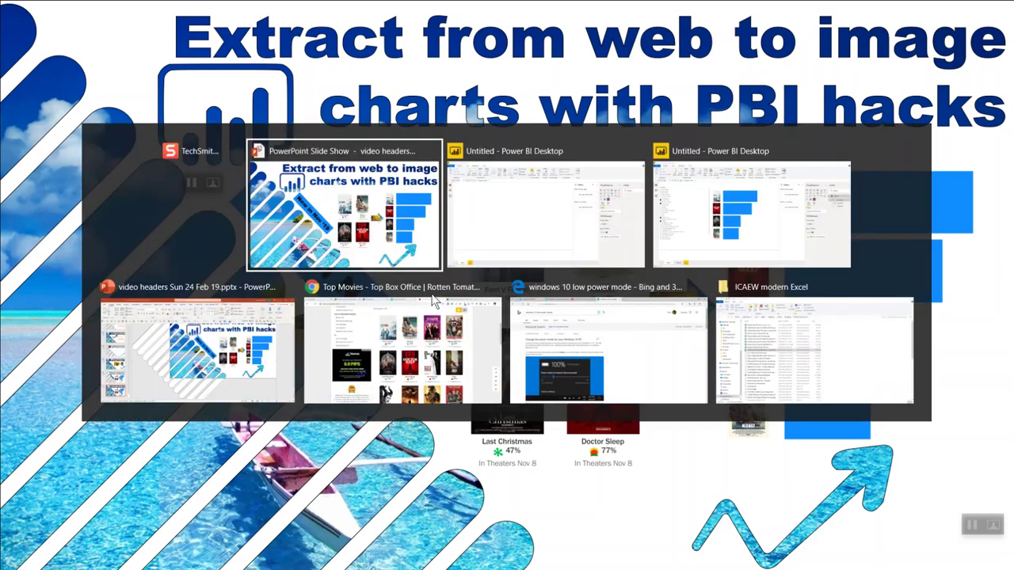
key("alt+Tab")
key("alt+Tab")
- In the blank Power BI report, start a Get Data import from Web
key("alt+shift+Tab")
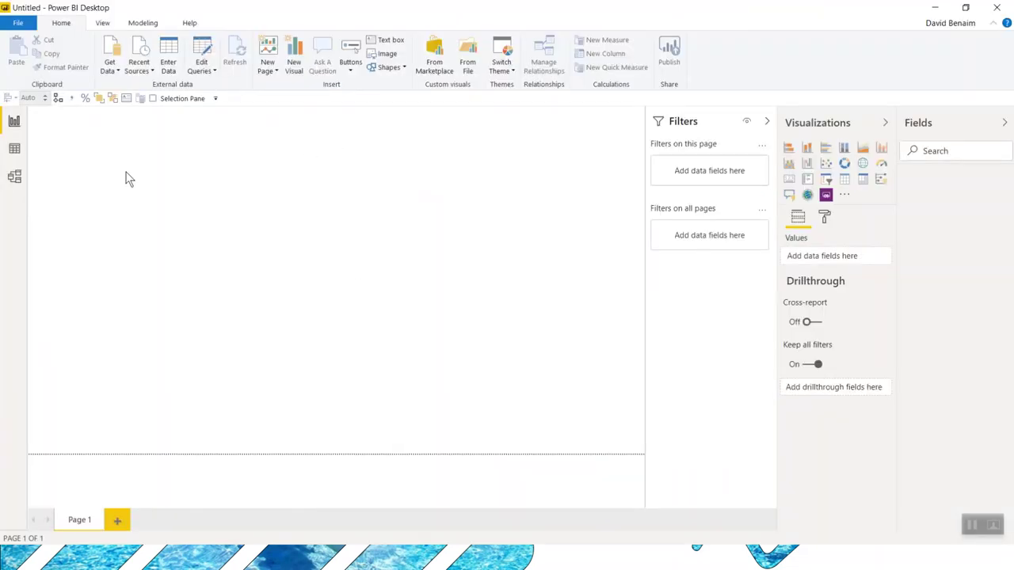
left_click(109, 60)
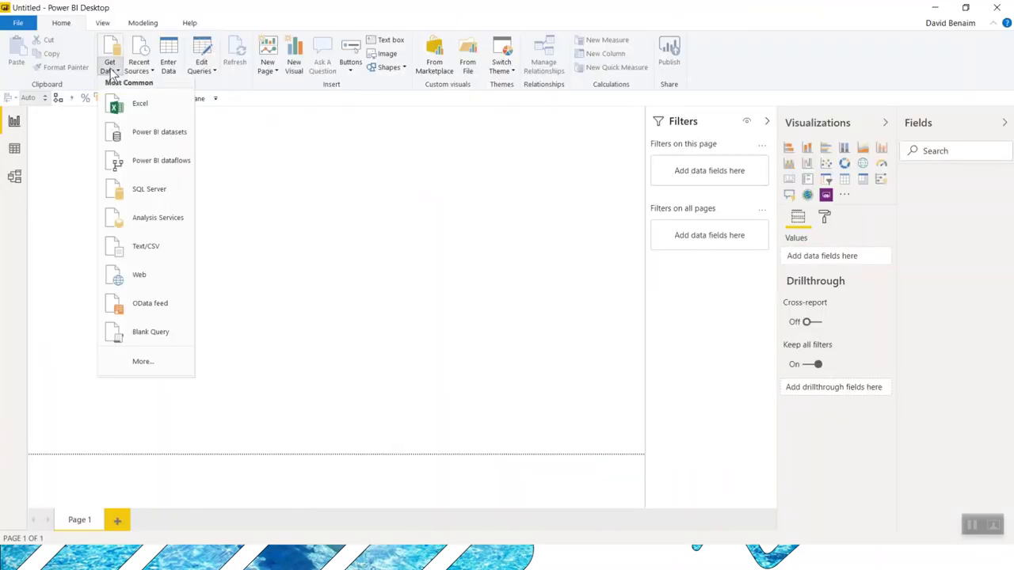
left_click(146, 276)
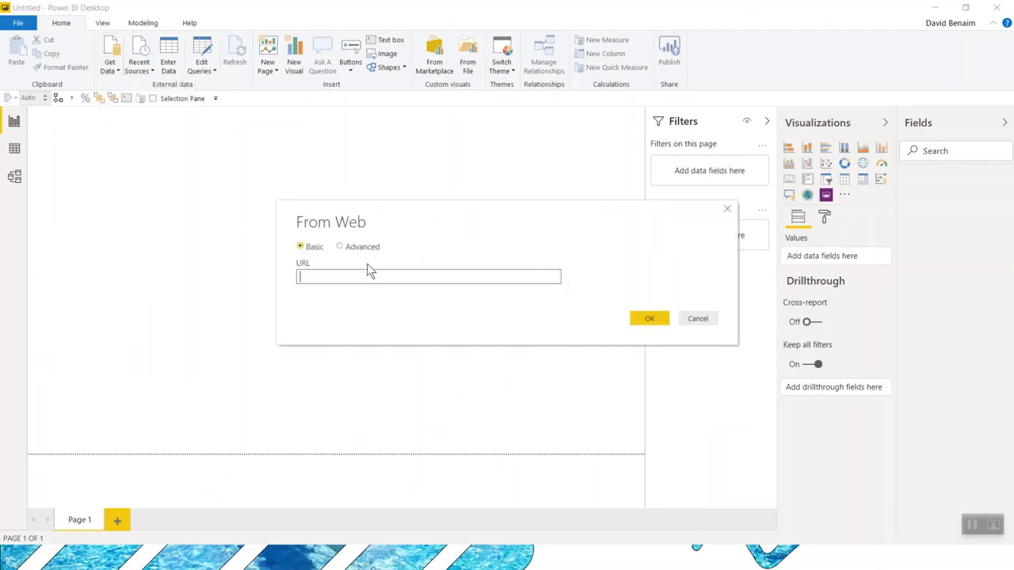
- Copy the Rotten Tomatoes in-theaters address from Chrome and submit it as the web URL
key("alt+Tab")
key("alt+Tab")
key("alt+Tab")
key("alt+Tab")
key("alt+Tab")
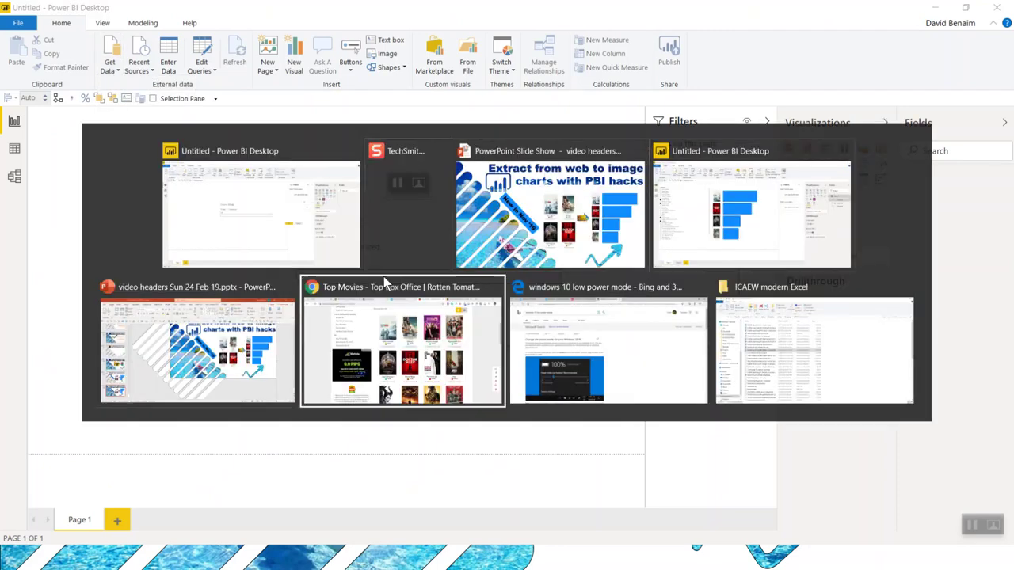
left_click(255, 38)
key("ctrl+c")
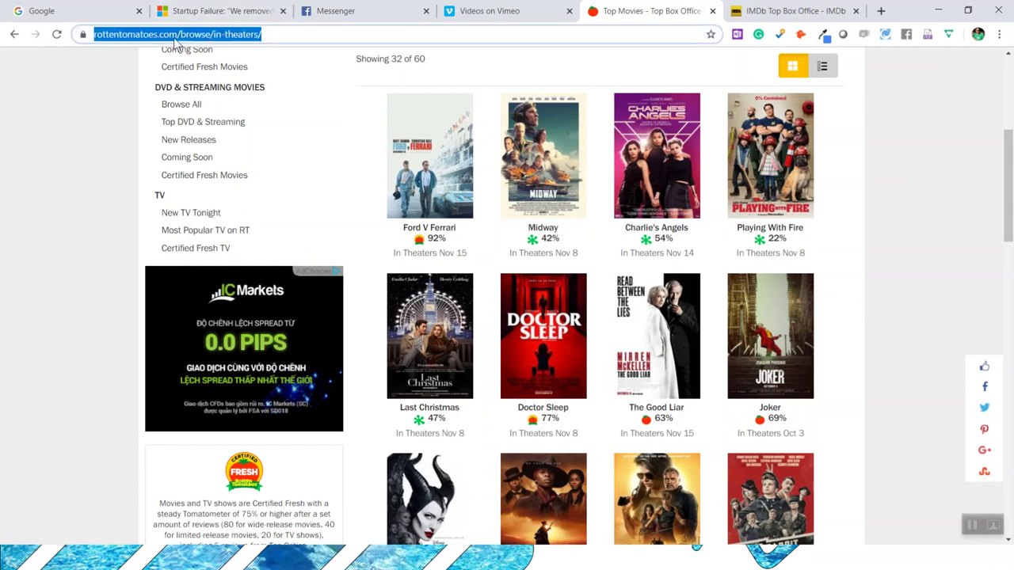
right_click(208, 31)
left_click(252, 100)
key("alt+Tab")
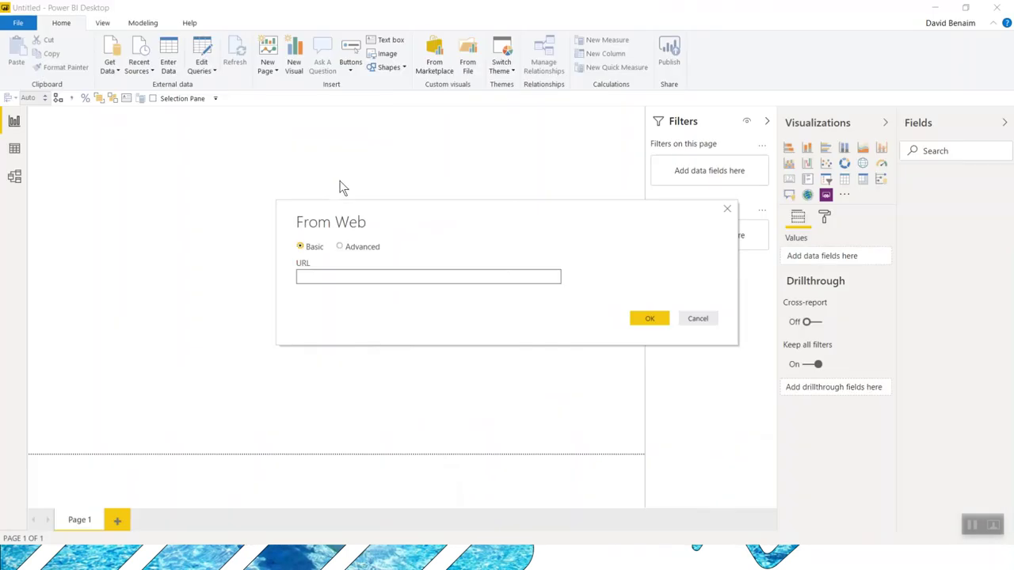
left_click(415, 274)
key("ctrl+v")
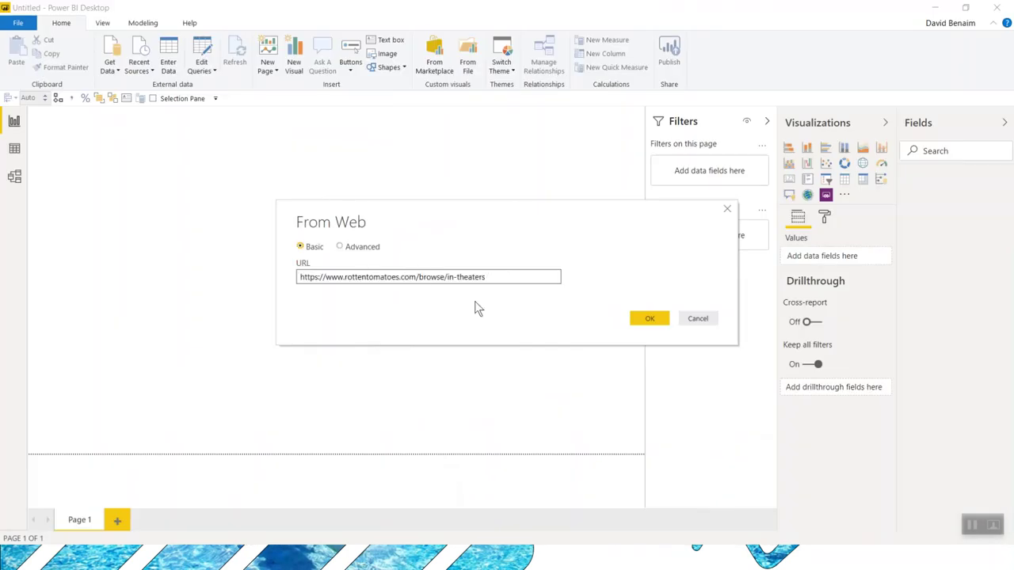
left_click(640, 320)
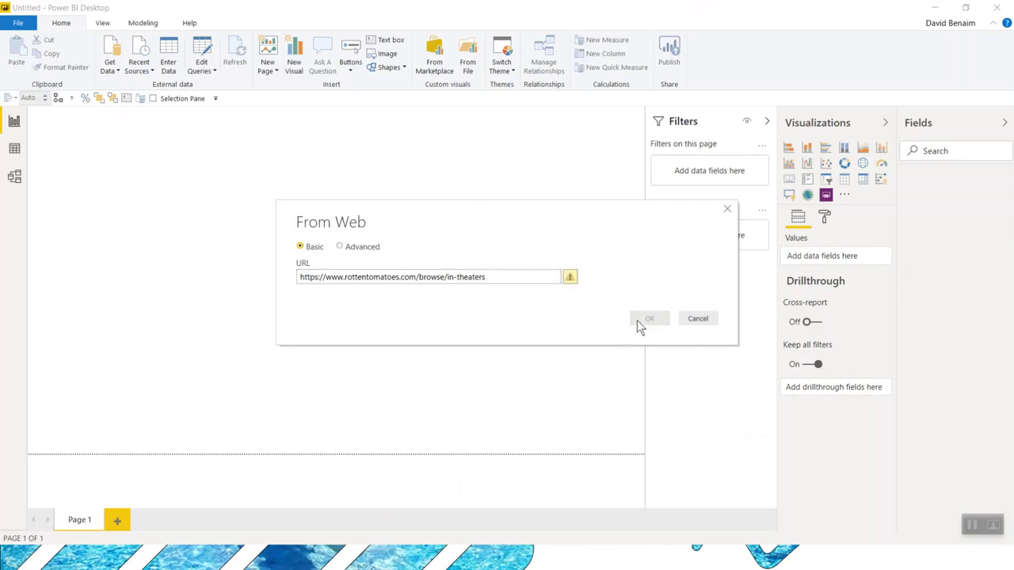
left_click(536, 278)
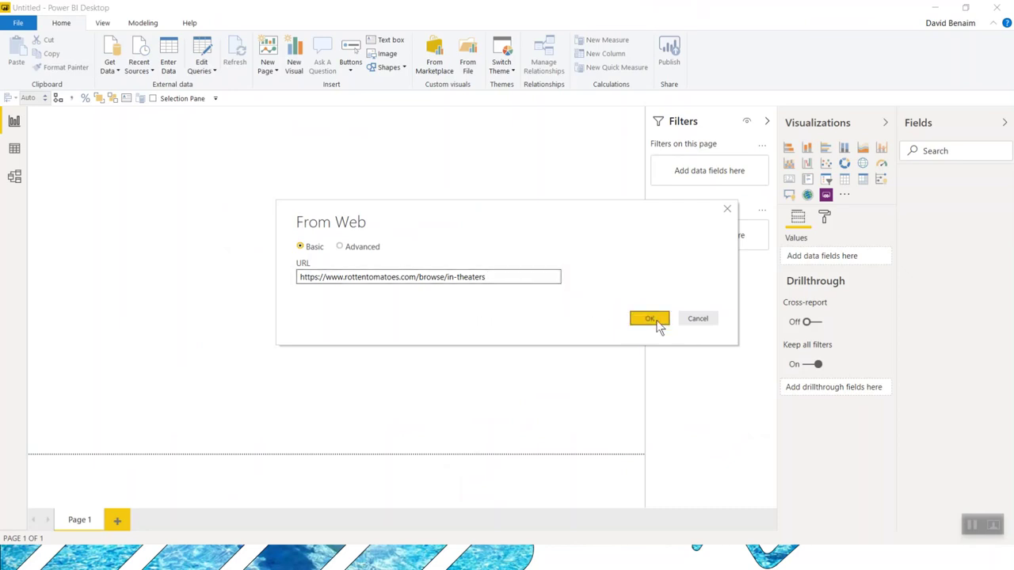
left_click(655, 321)
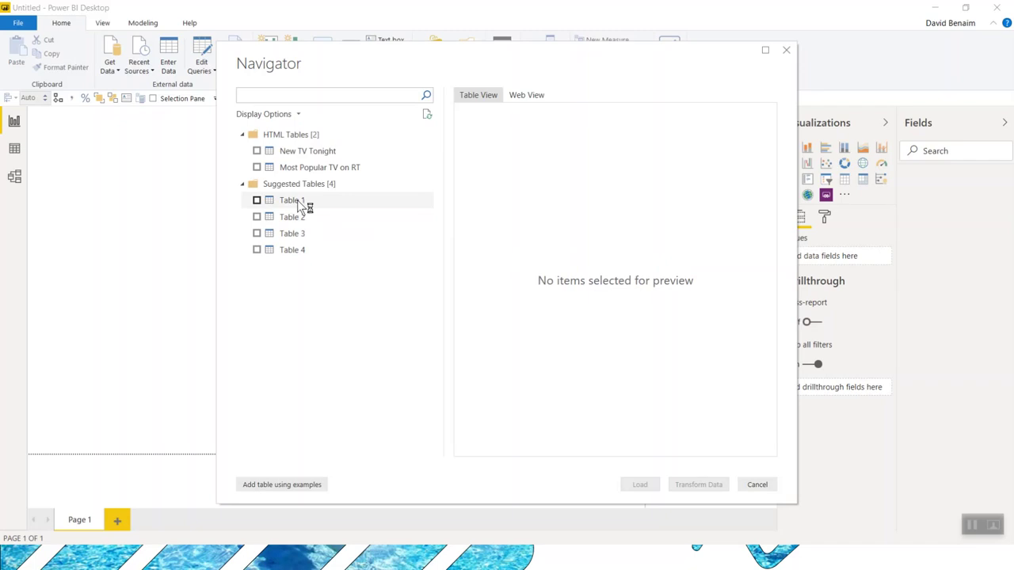
- Preview Table 1 in the Navigator, then begin adding a table using examples
left_click(297, 200)
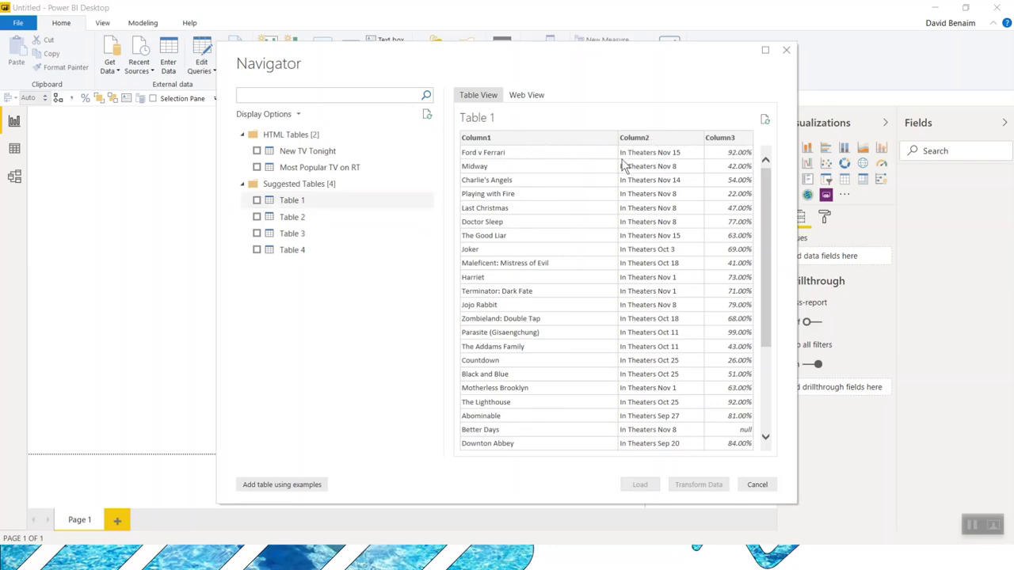
left_click(280, 487)
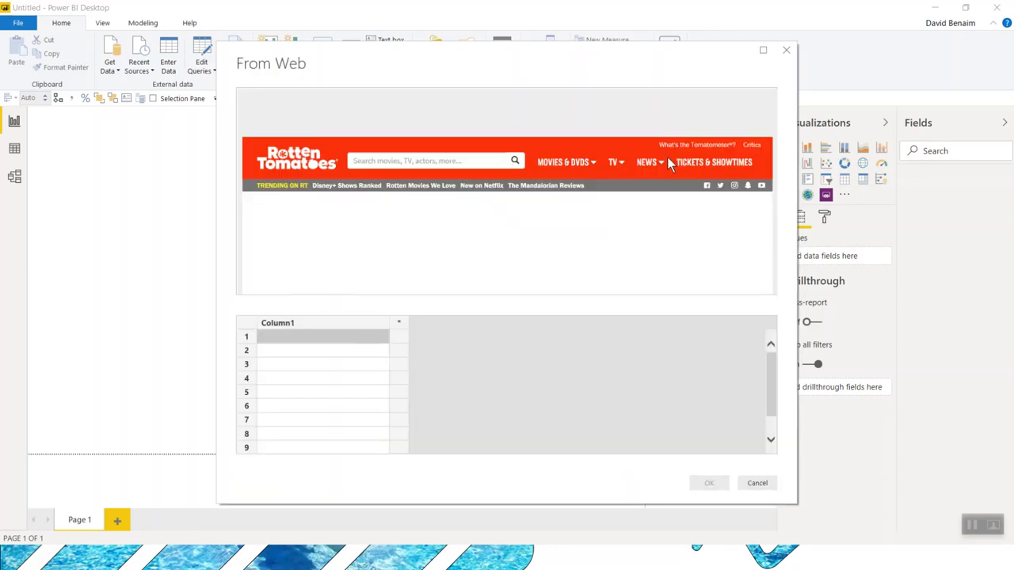
key("alt+Tab")
left_click(543, 264)
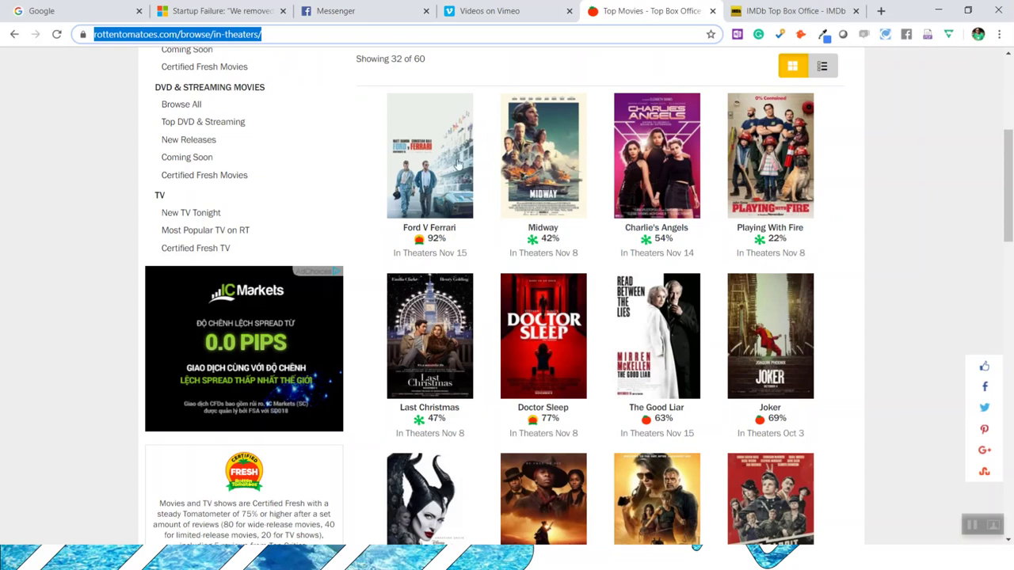
left_click(772, 15)
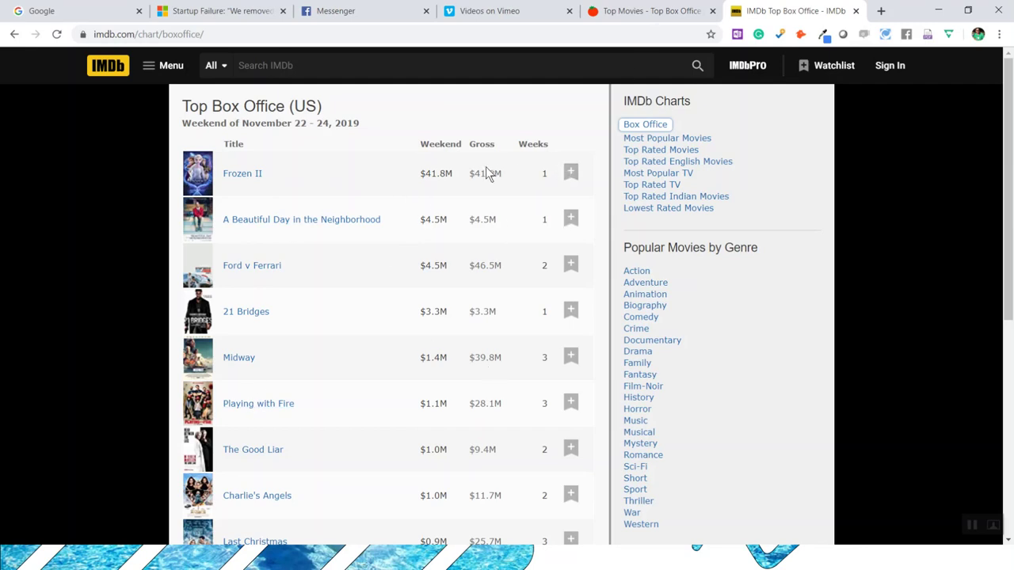
left_click(619, 23)
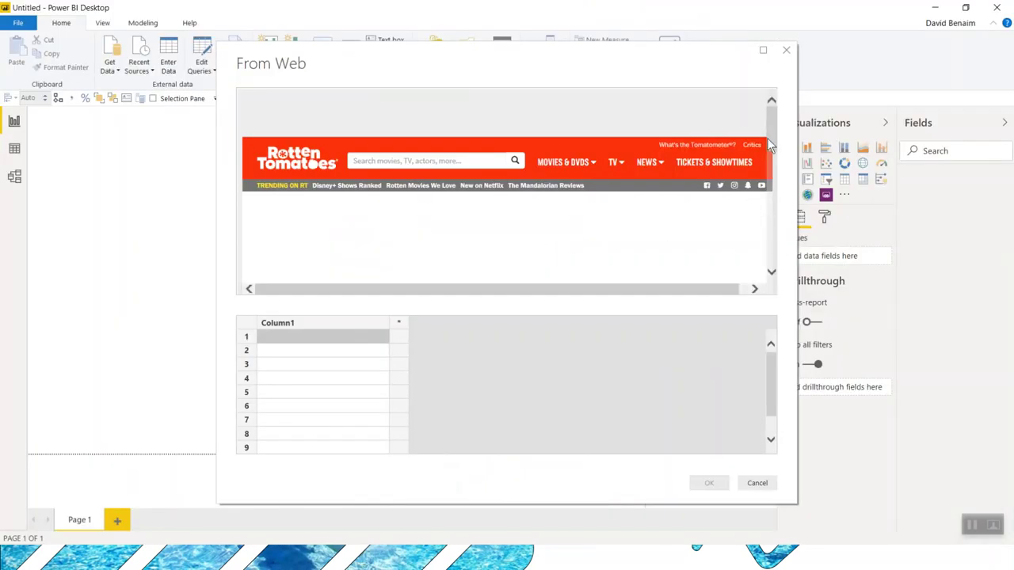
mouse_move(768, 147)
left_mouse_down()
mouse_move(780, 169)
mouse_move(773, 134)
left_mouse_up()
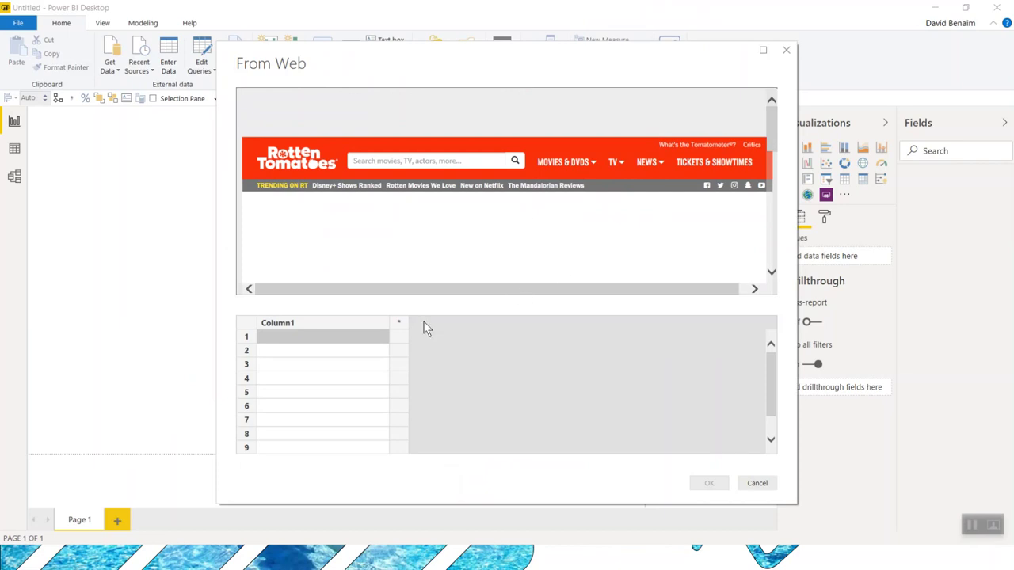
- Enter Ford v Ferrari and Midway as movie title examples so the titles fill in
double_click(318, 336)
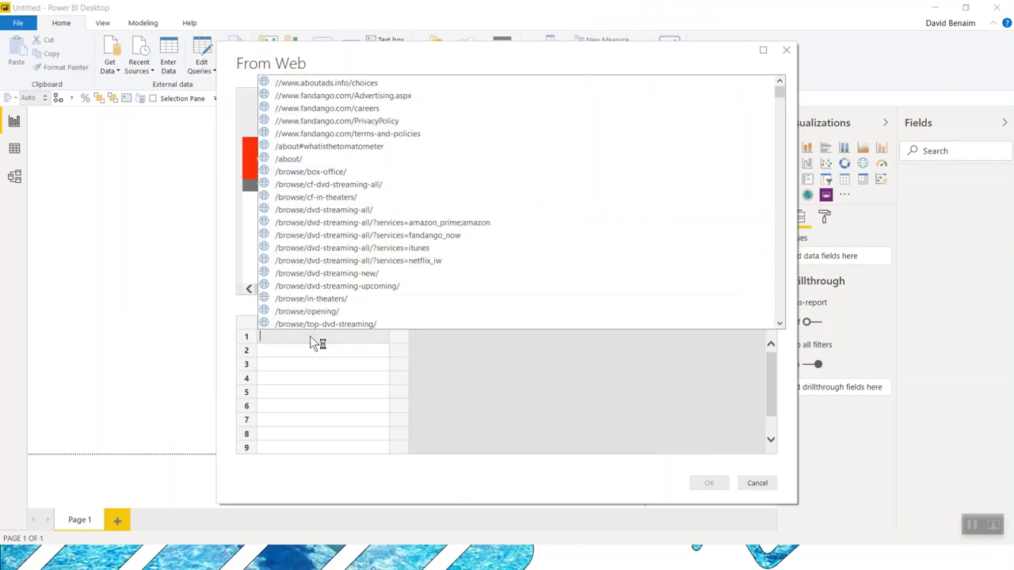
type("For")
key("Return")
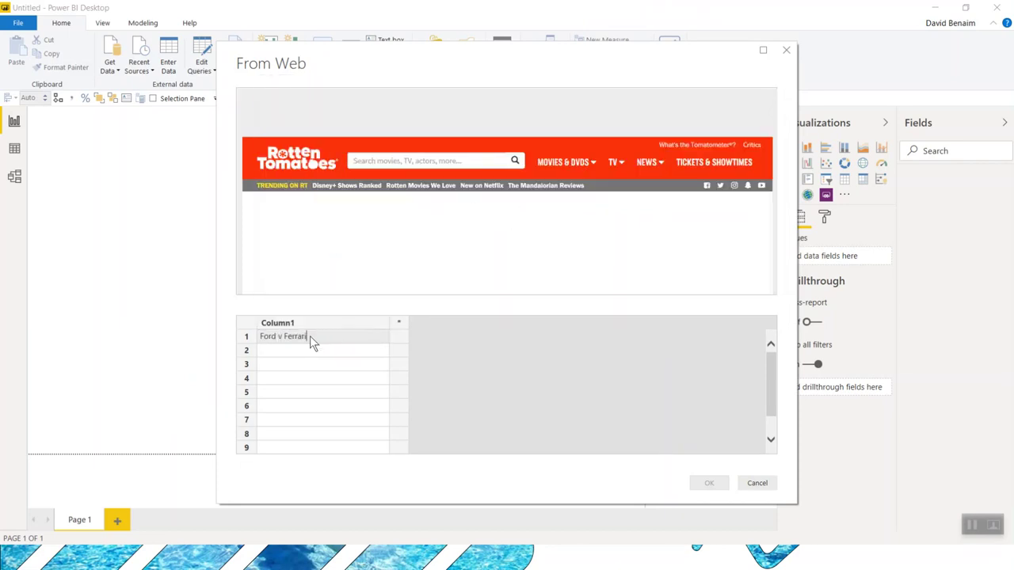
key("Return")
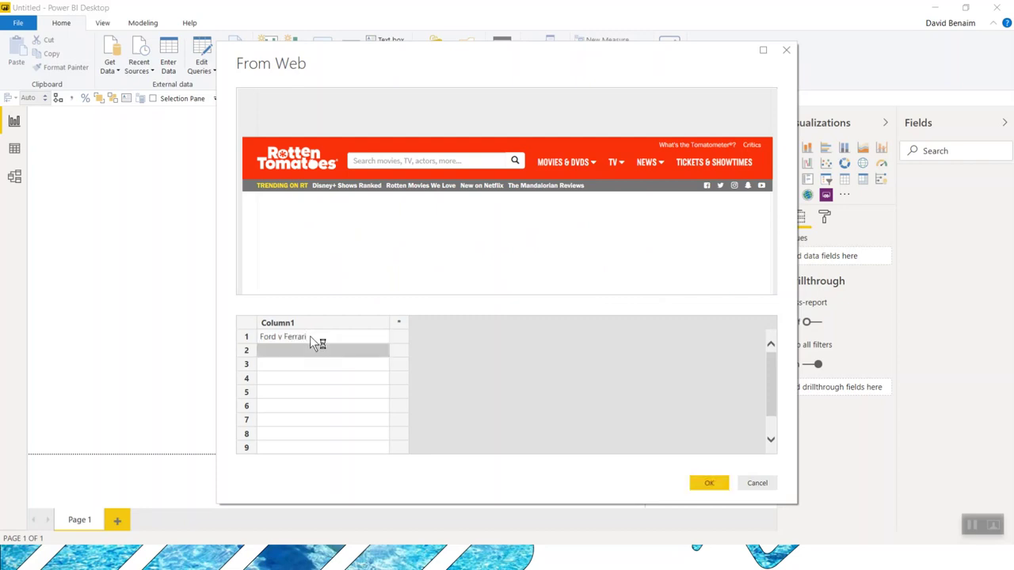
double_click(305, 351)
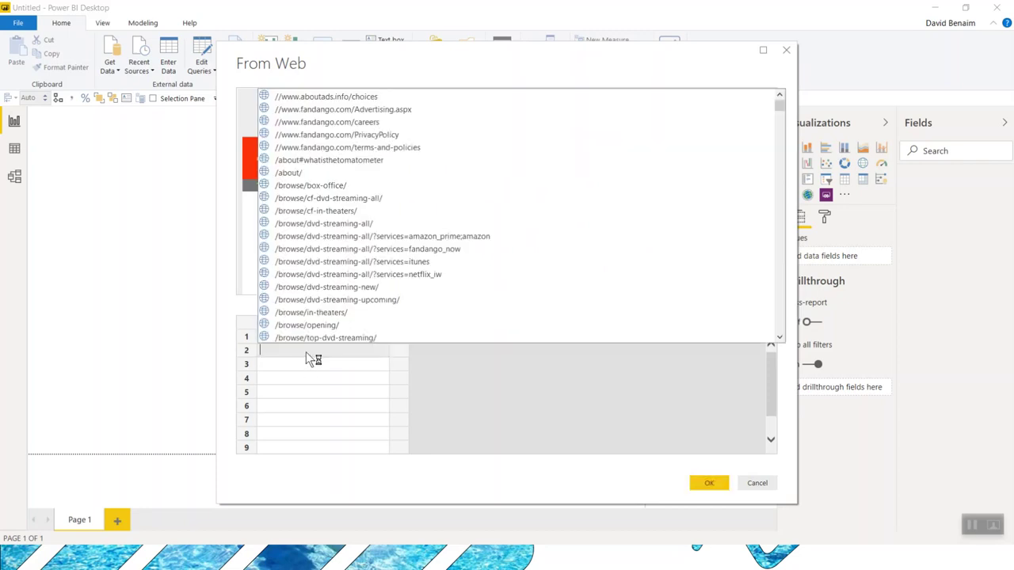
type("Midway")
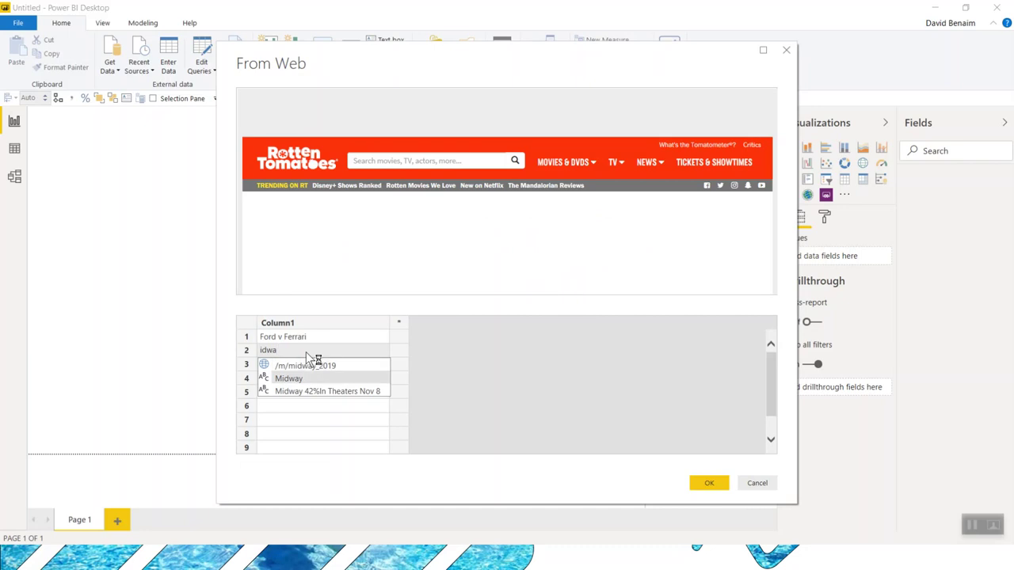
key("Return")
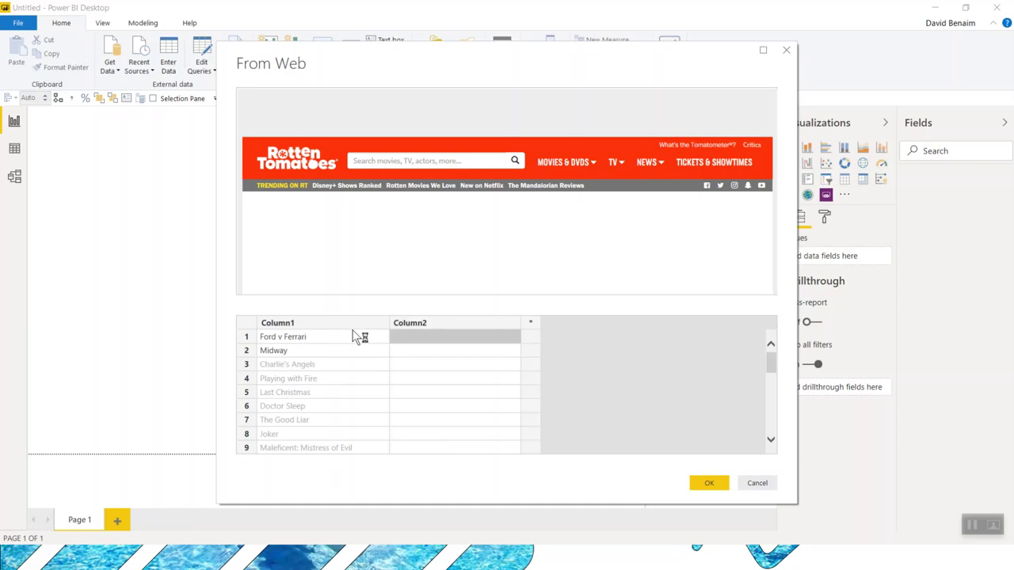
- Enter 92 as the first score example and check the scores against the browser page
type("92")
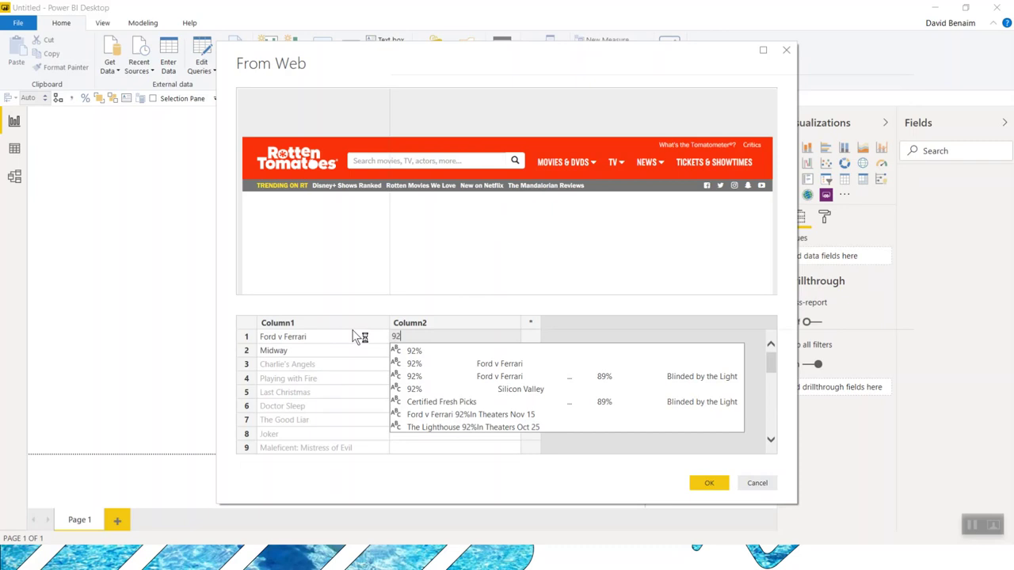
key("Return")
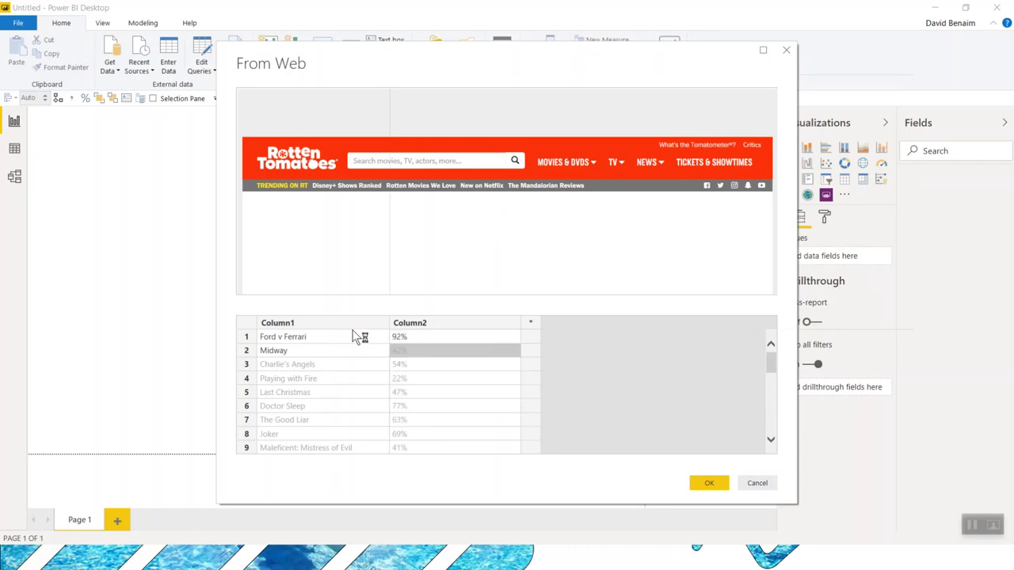
key("alt+Tab")
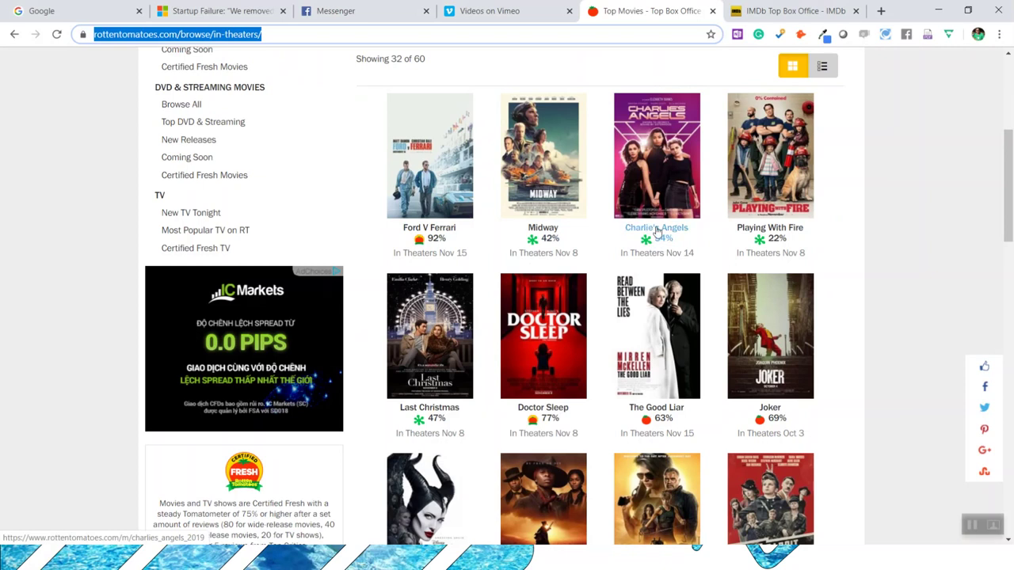
key("alt+Tab")
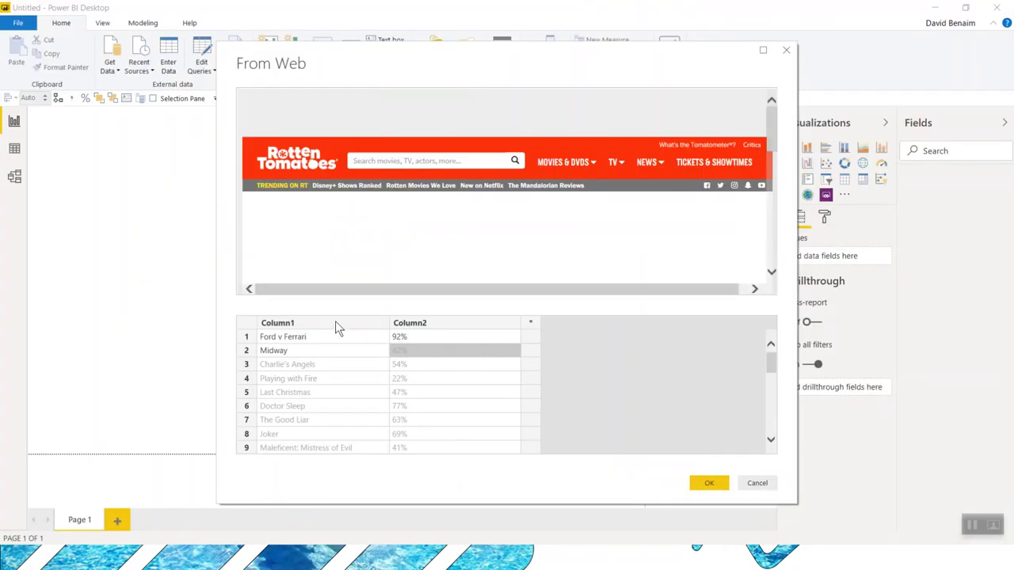
- Rename Column2 to Score and Column1 to Movie
key("Return")
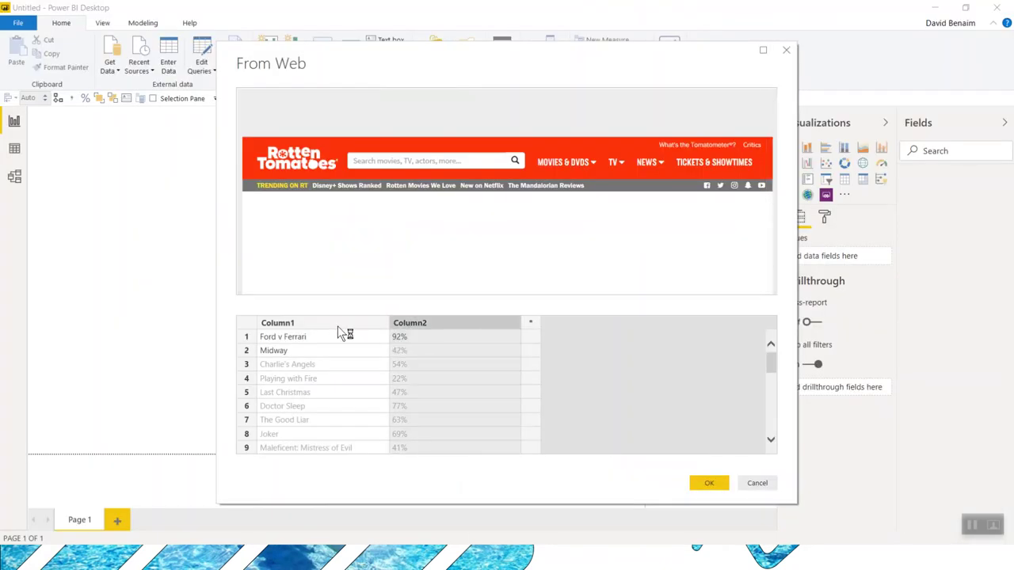
type("Score")
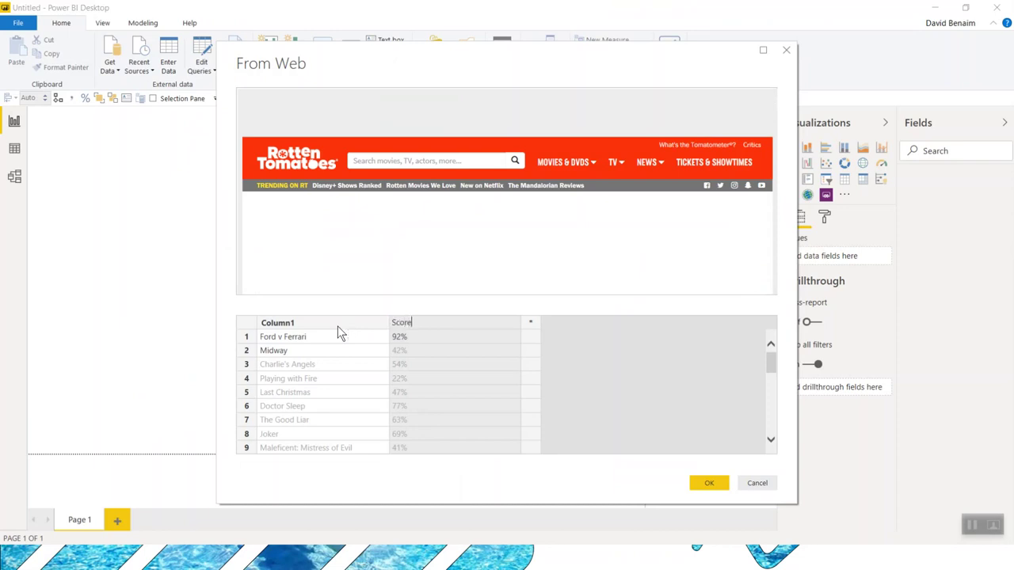
key("Return")
double_click(337, 327)
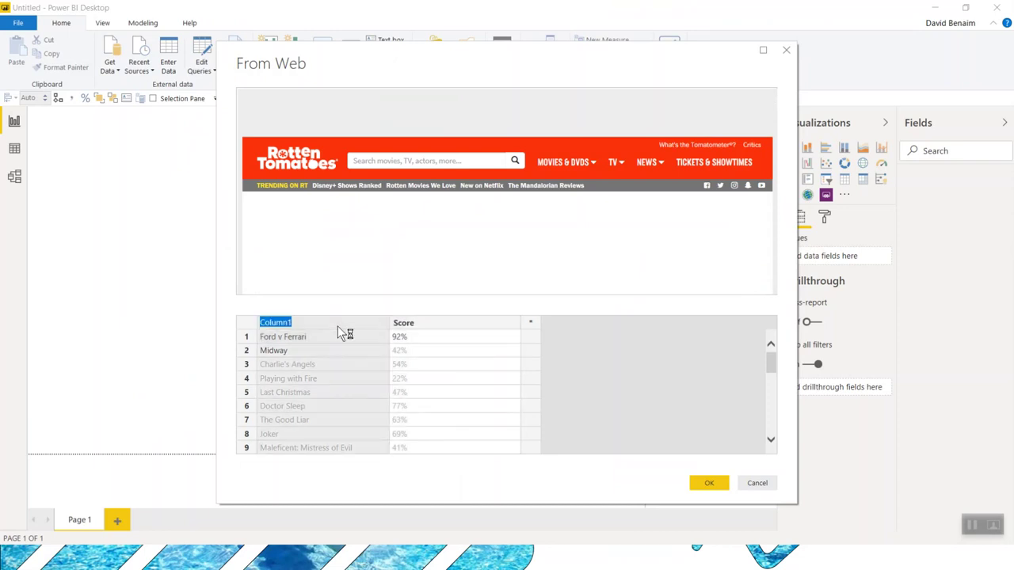
type("Movie")
key("Return")
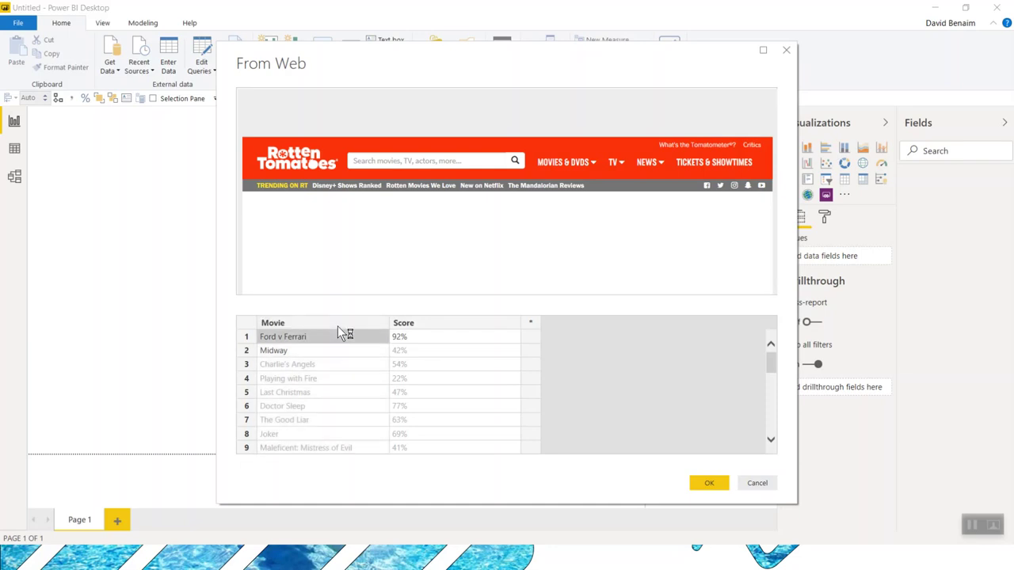
key("alt+Tab")
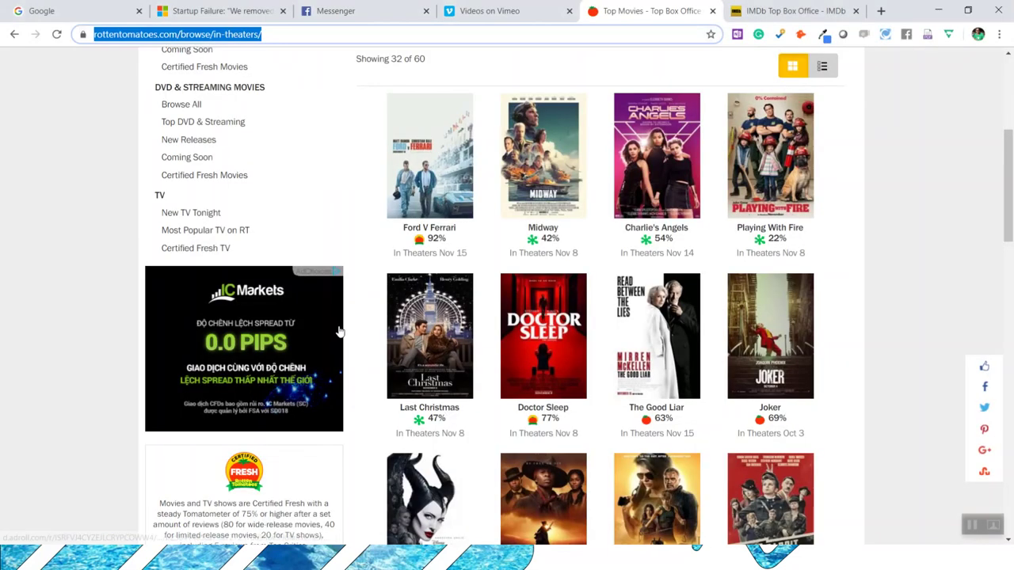
- Paste the Ford v Ferrari and Midway poster image addresses into a new column to auto-fill all rows
right_click(436, 127)
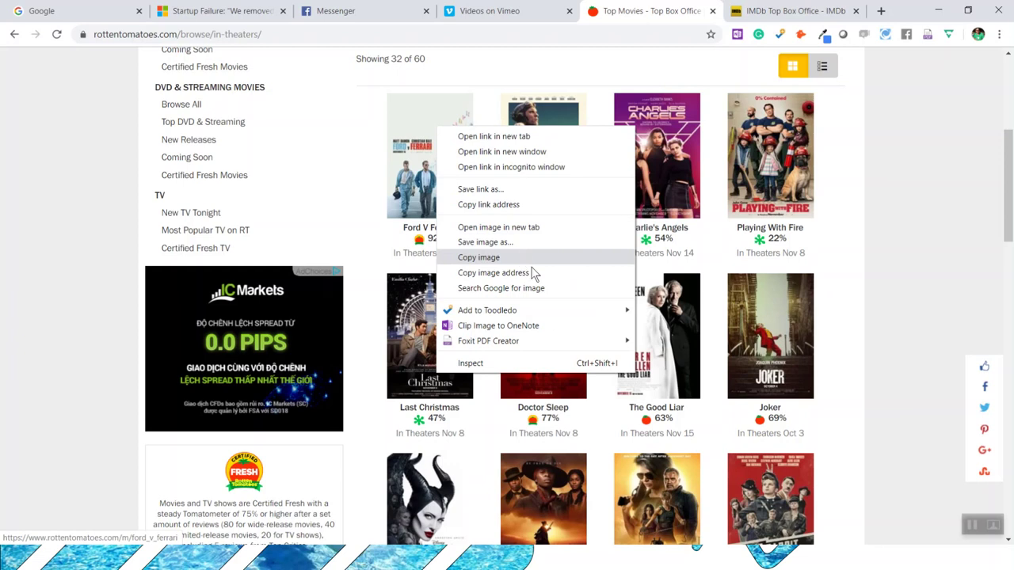
left_click(504, 277)
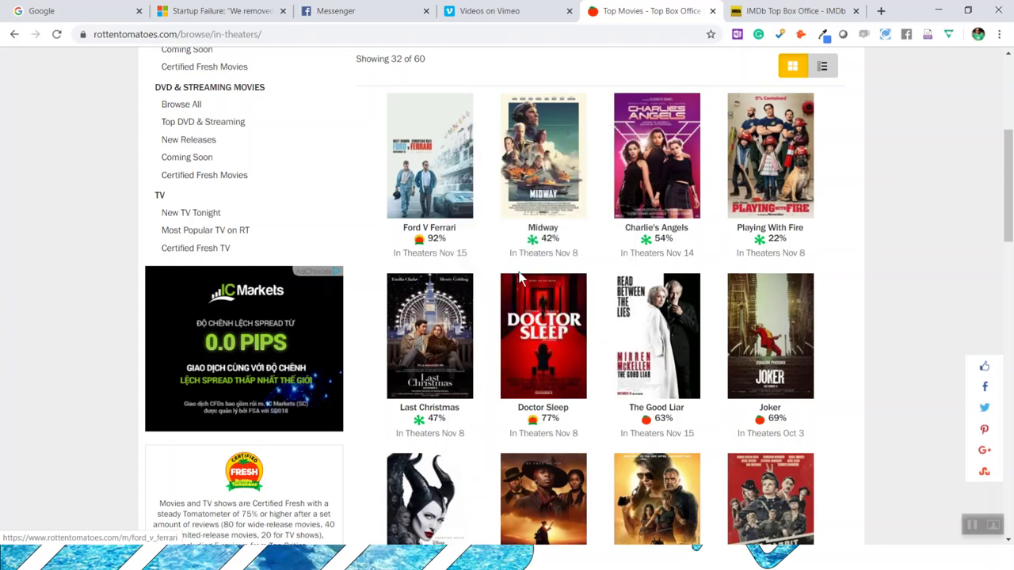
key("alt+Tab")
left_click(552, 334)
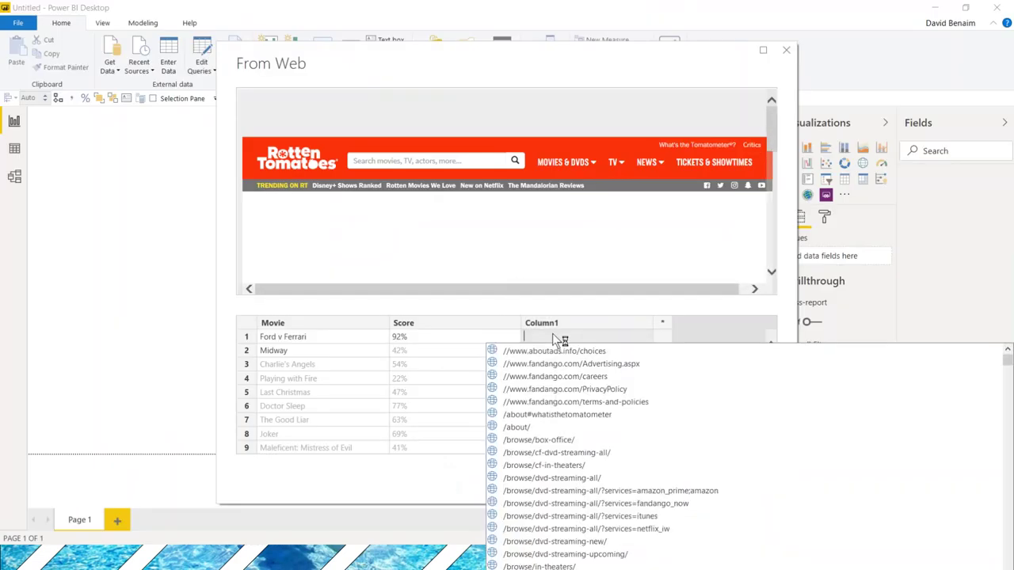
key("ctrl+v")
key("Return")
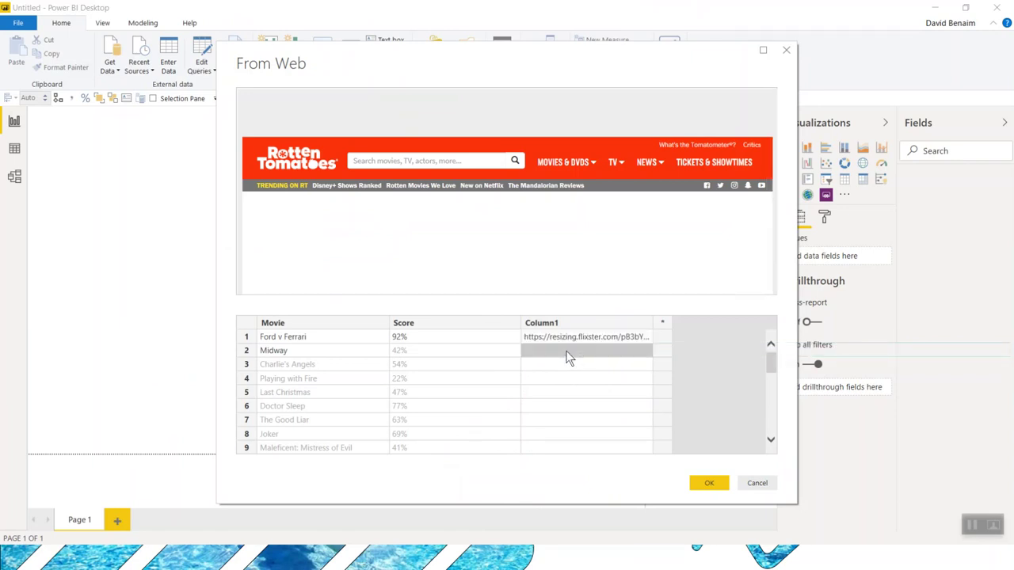
key("alt+Tab")
right_click(549, 192)
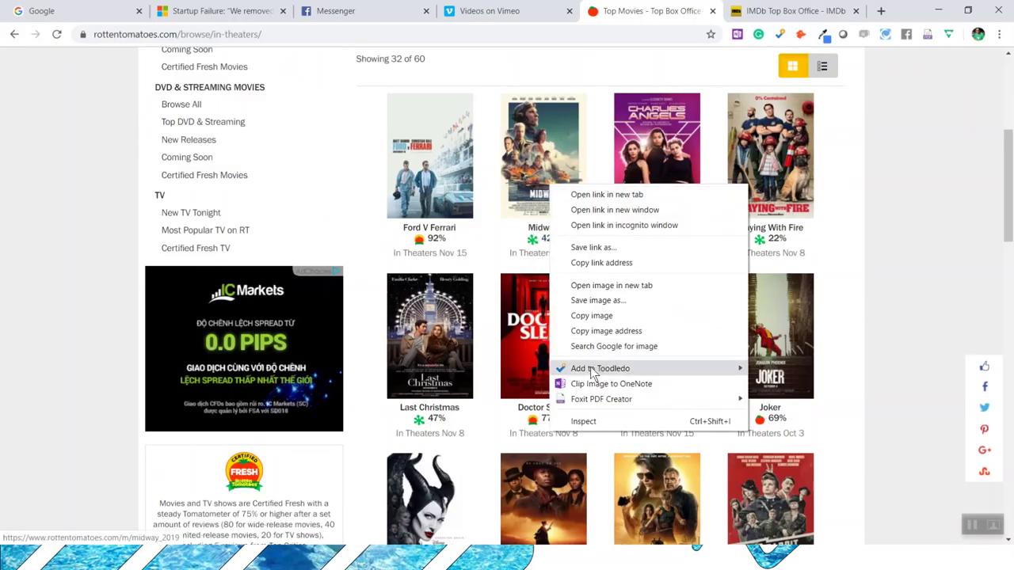
left_click(602, 331)
key("alt+Tab")
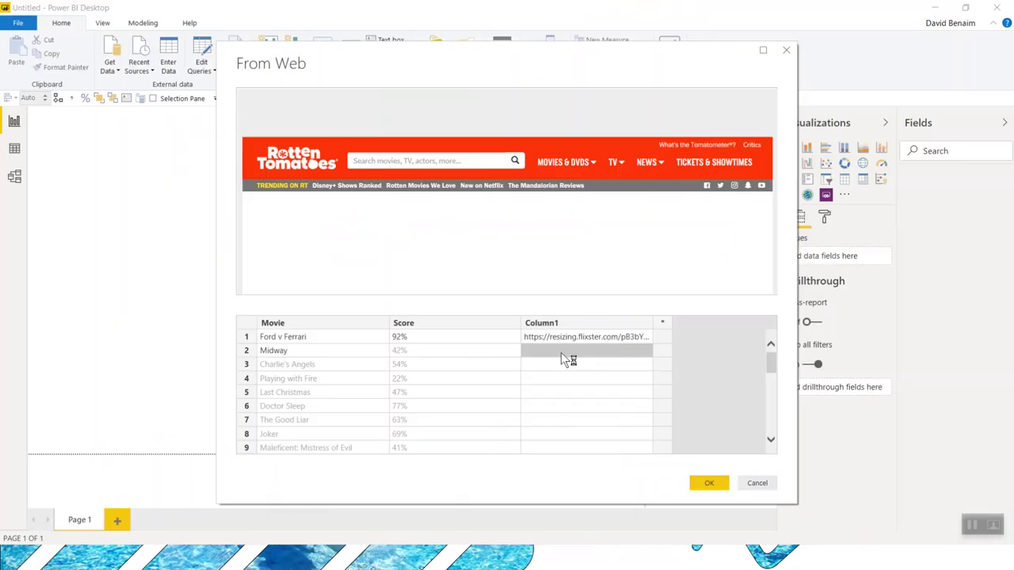
key("ctrl+v")
key("Return")
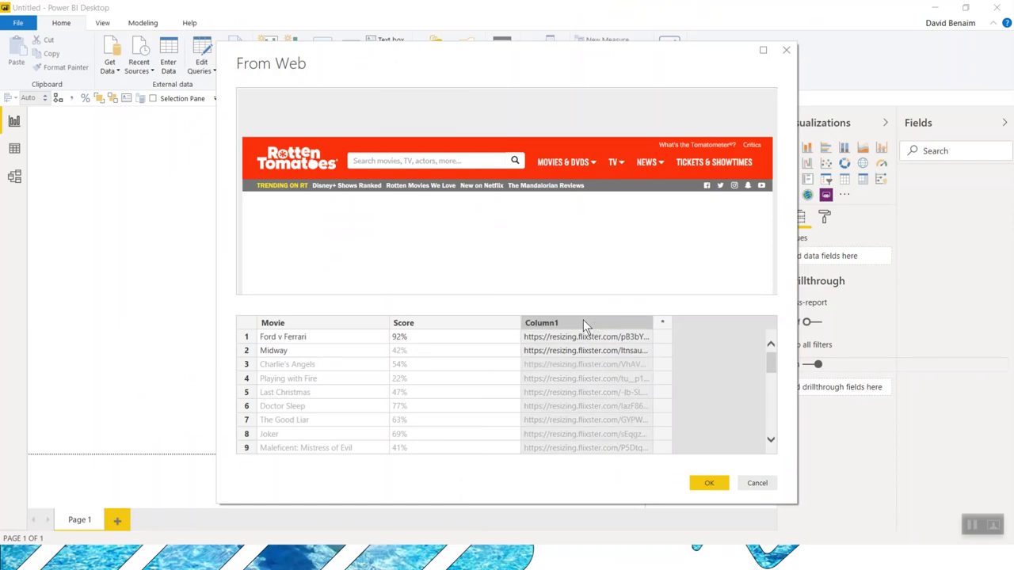
- Name the poster address column Image and accept the example table
double_click(583, 321)
type("mage")
key("Home")
type("I")
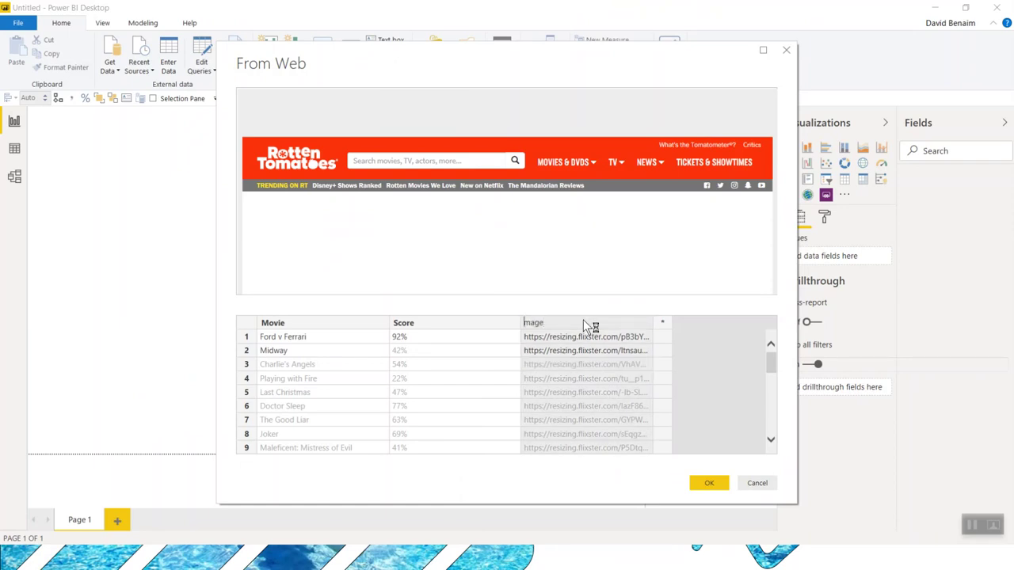
key("Return")
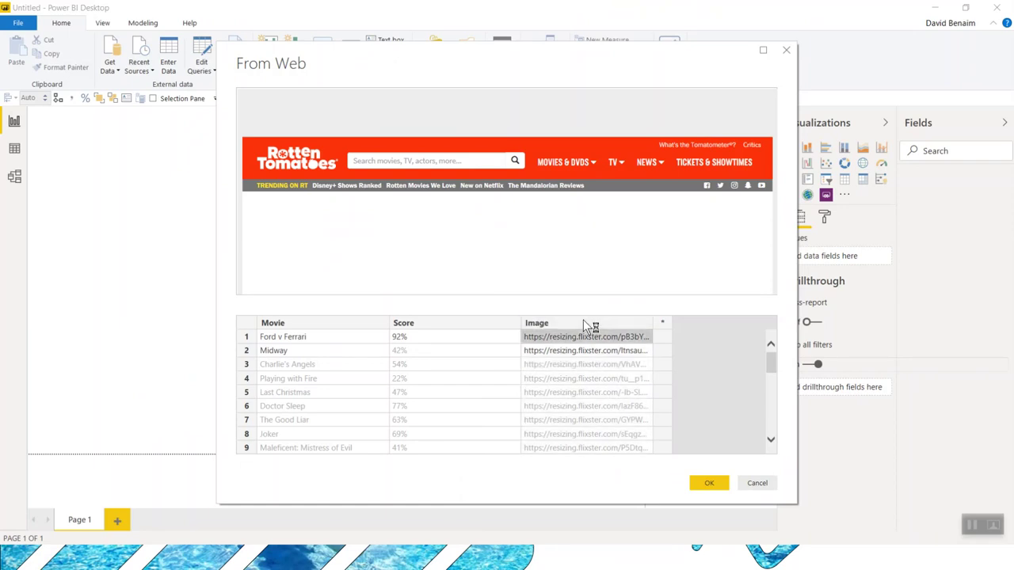
left_click(709, 483)
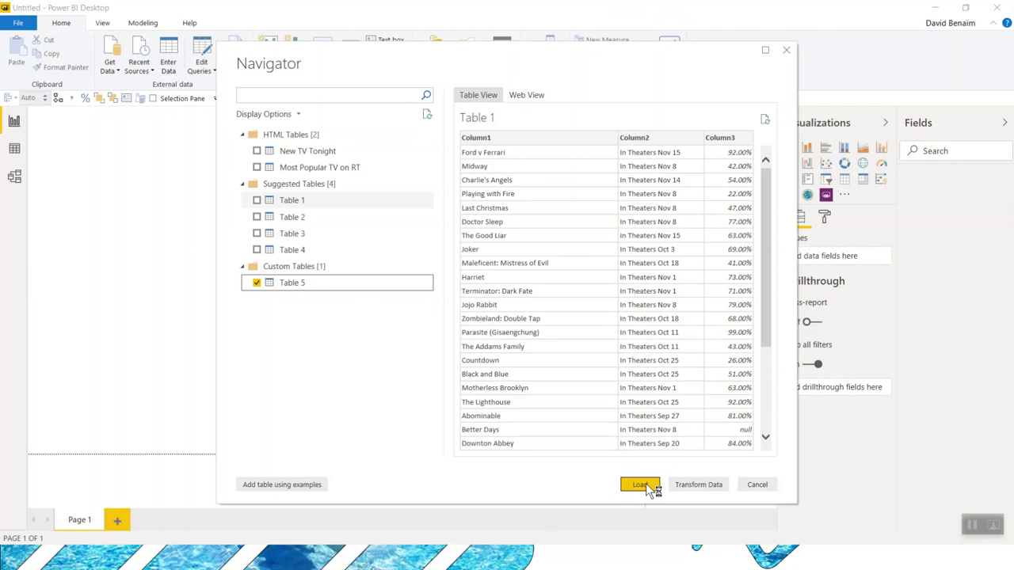
- Load the checked Table 5 from the Navigator into the report
left_click(643, 484)
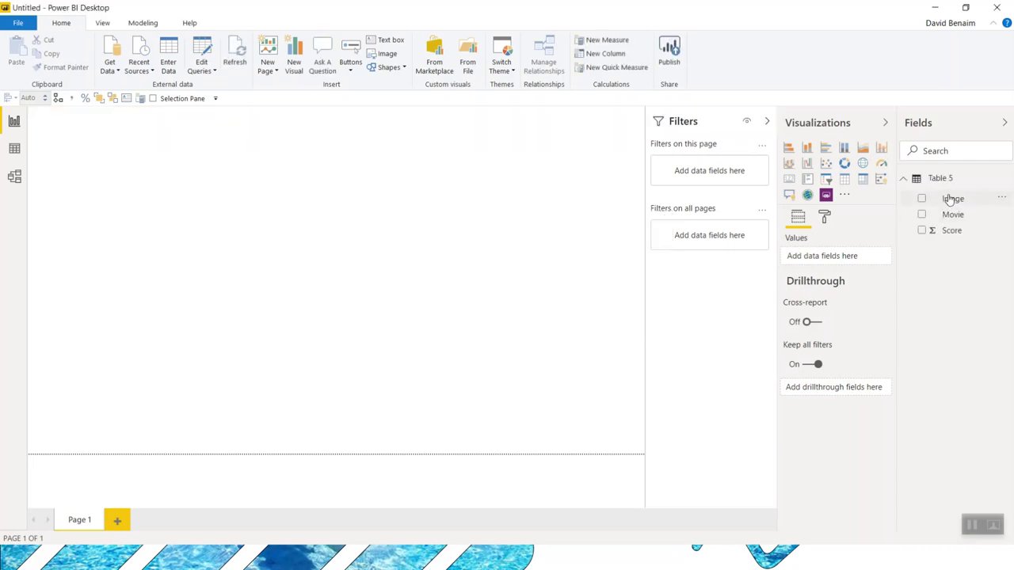
- Drop the Image field onto the canvas as a table and set its data category to Image URL
left_click(942, 203)
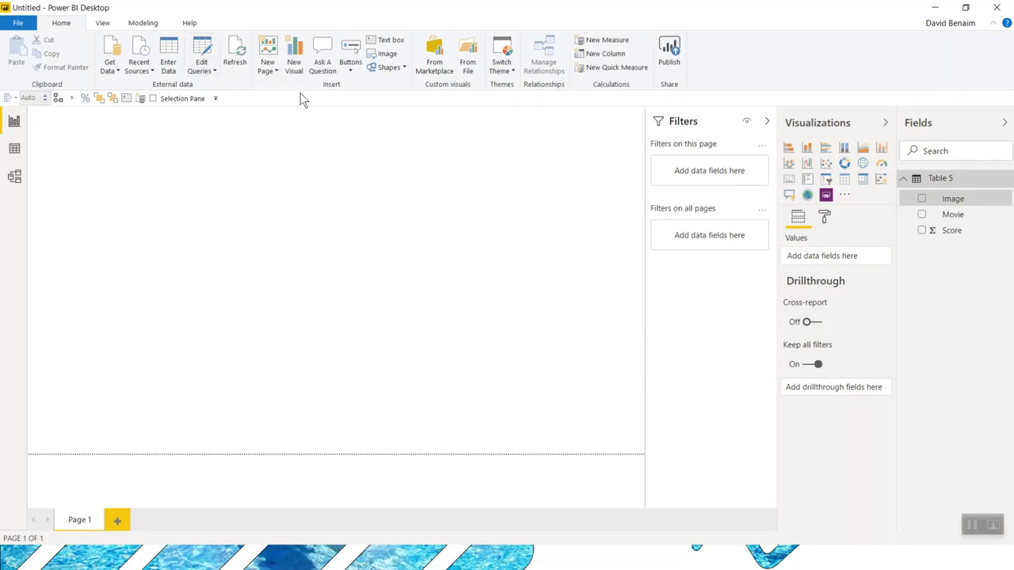
left_click_drag(935, 203, 414, 235)
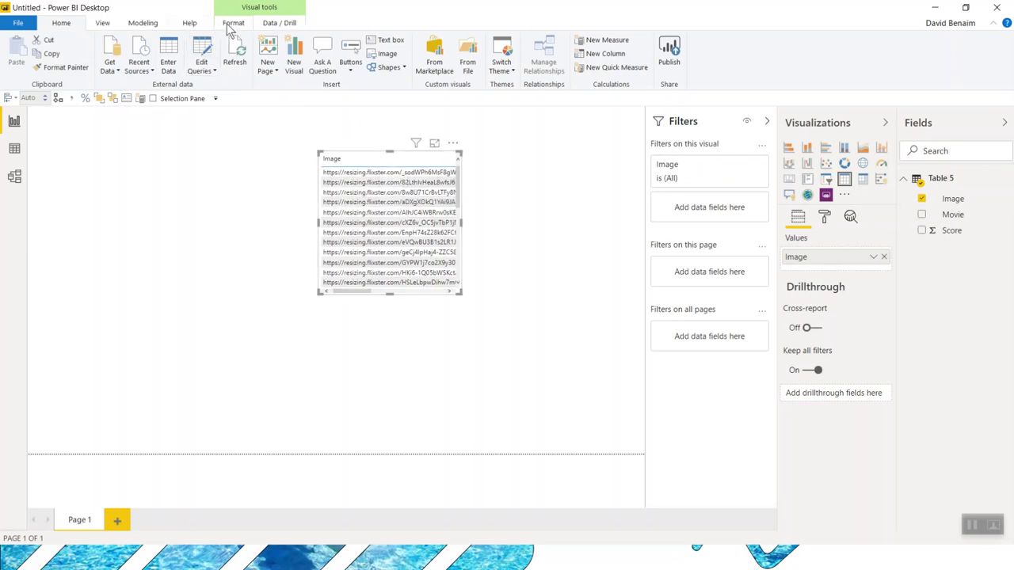
left_click(152, 26)
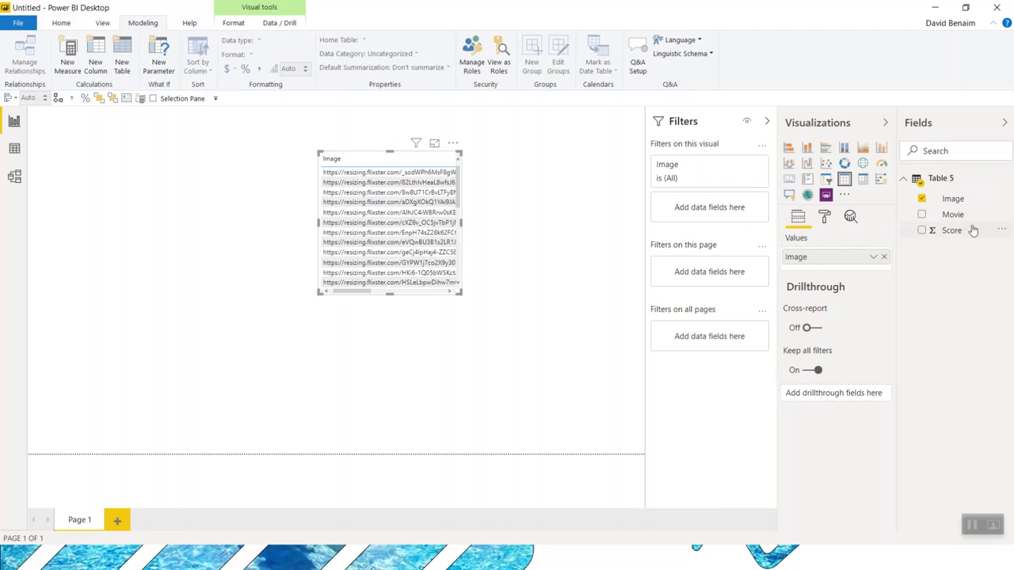
left_click(913, 194)
left_click(386, 54)
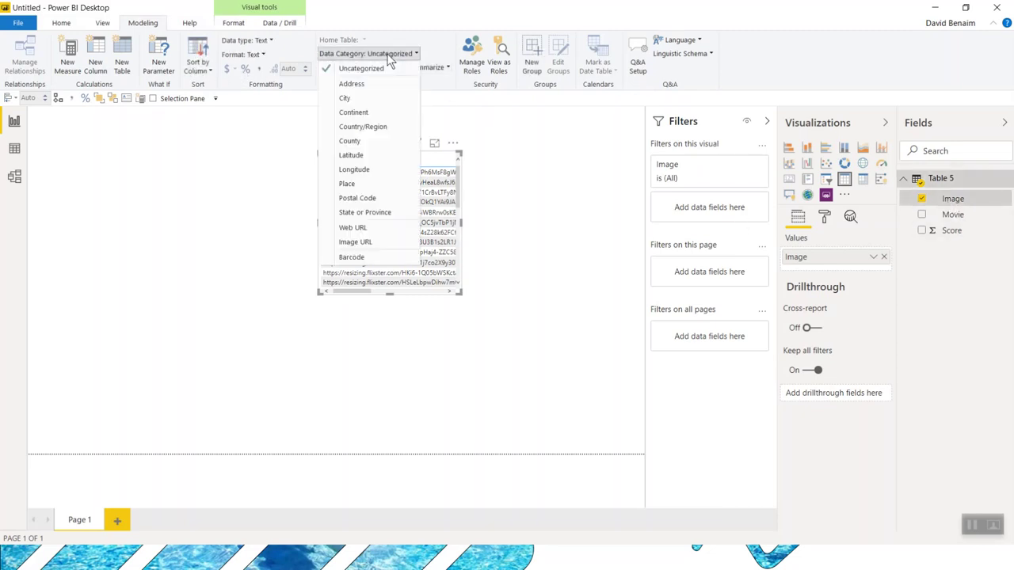
left_click(345, 242)
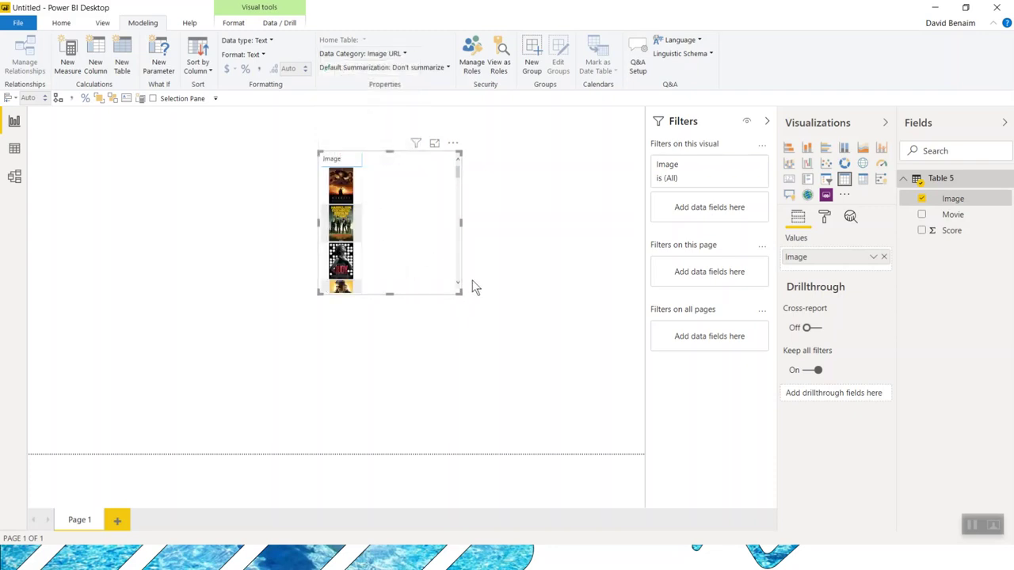
- Make a bar chart of Score by Image, enlarge it, then switch it to a table
left_click(788, 148)
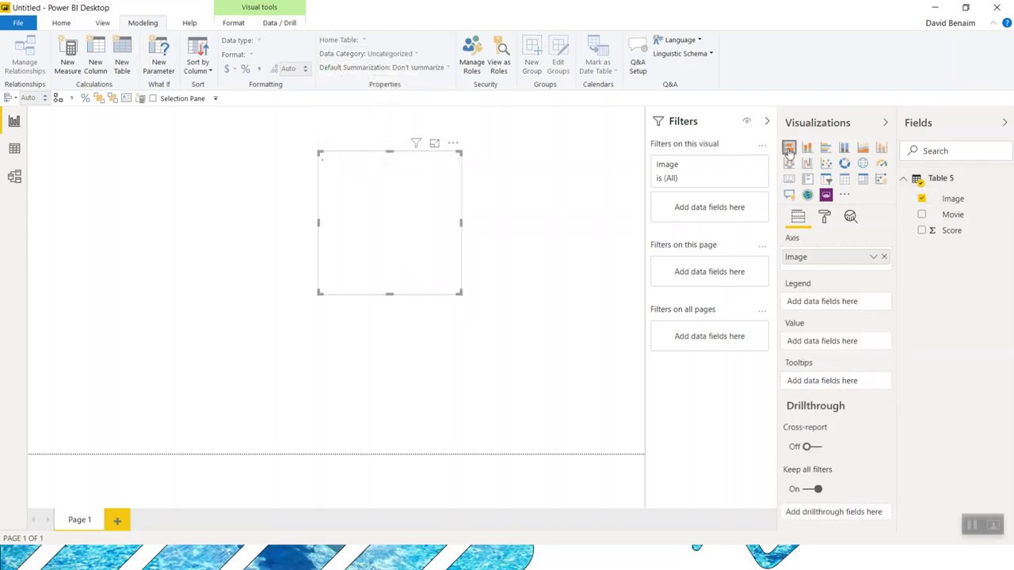
left_click(921, 230)
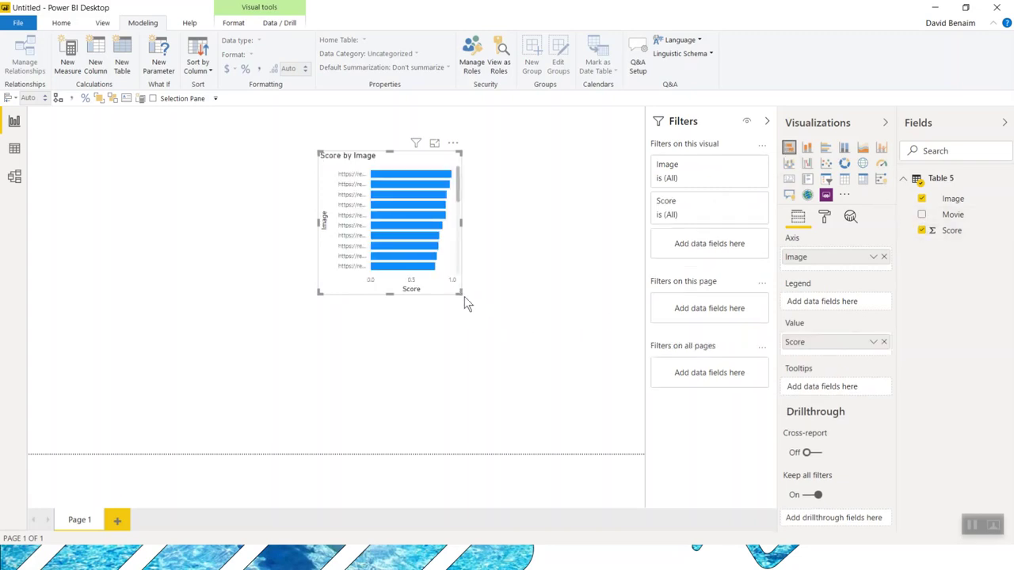
left_click_drag(464, 297, 591, 364)
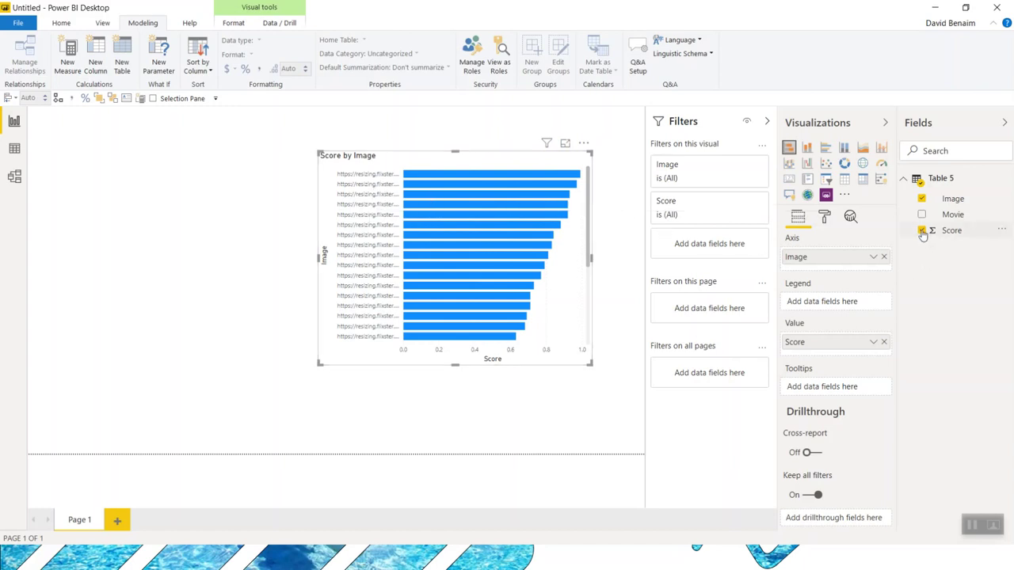
left_click(844, 178)
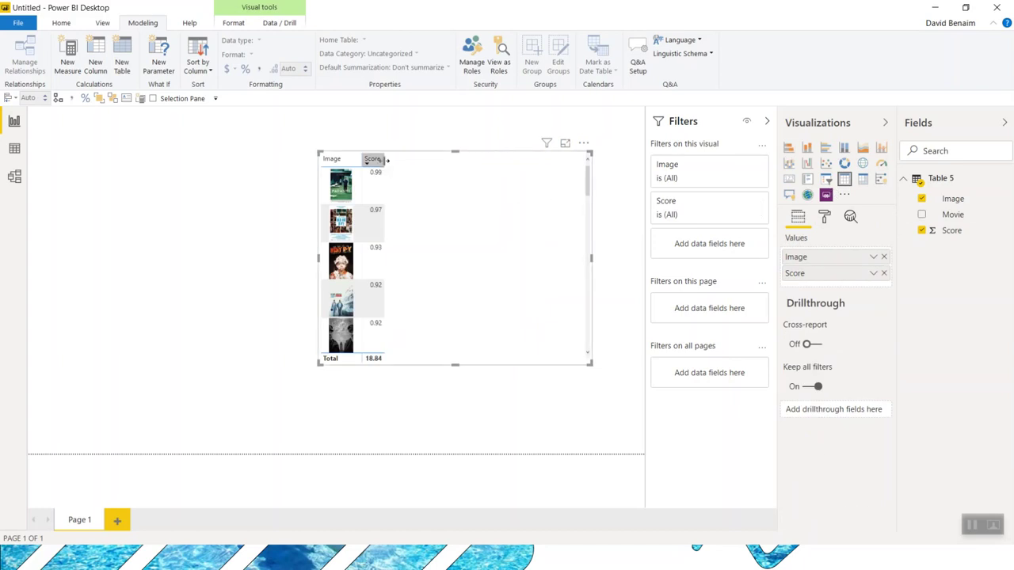
- Give Score bar-only data bars and widen the Score column
left_click(873, 275)
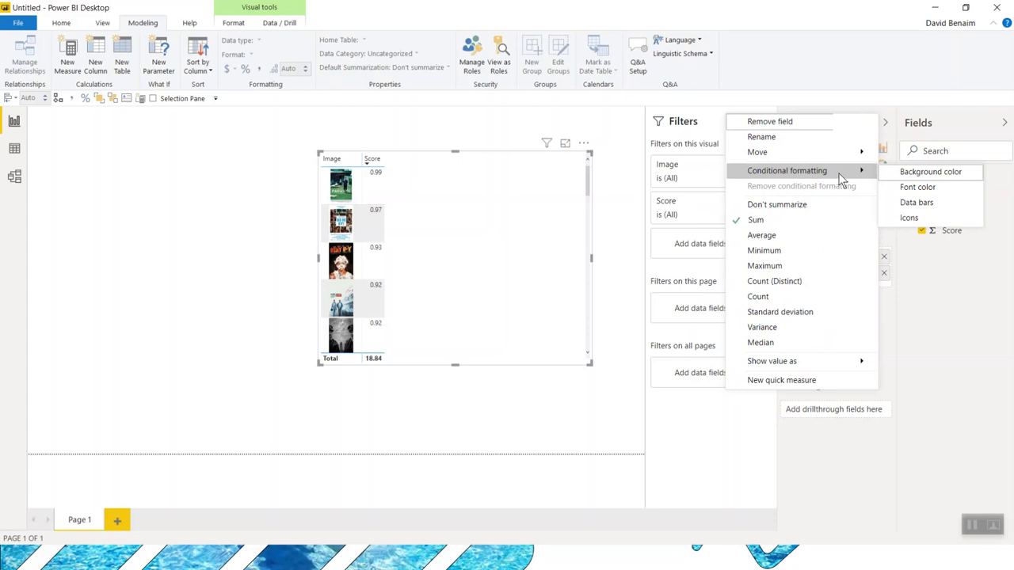
left_click(910, 203)
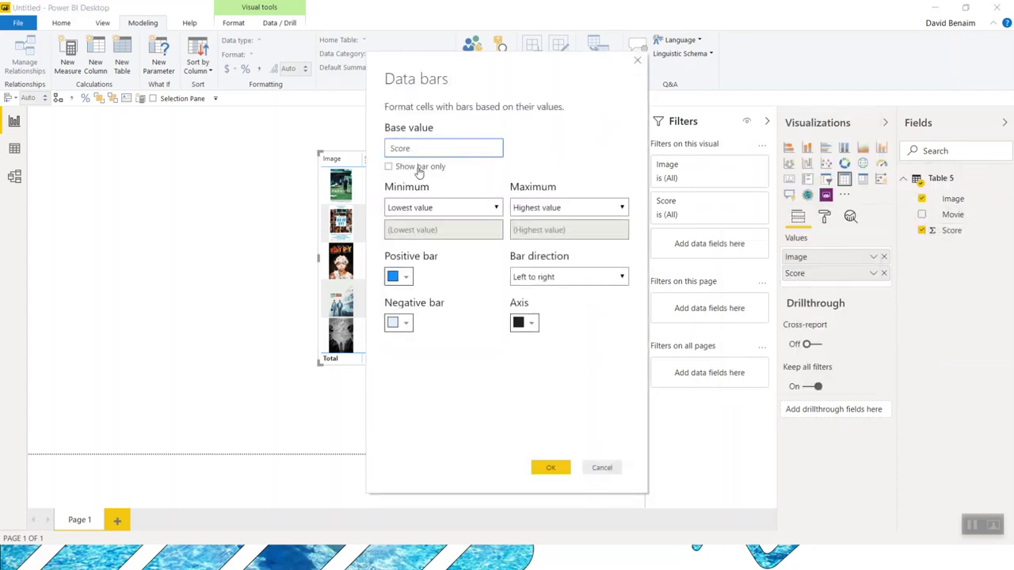
left_click(419, 169)
left_click(550, 468)
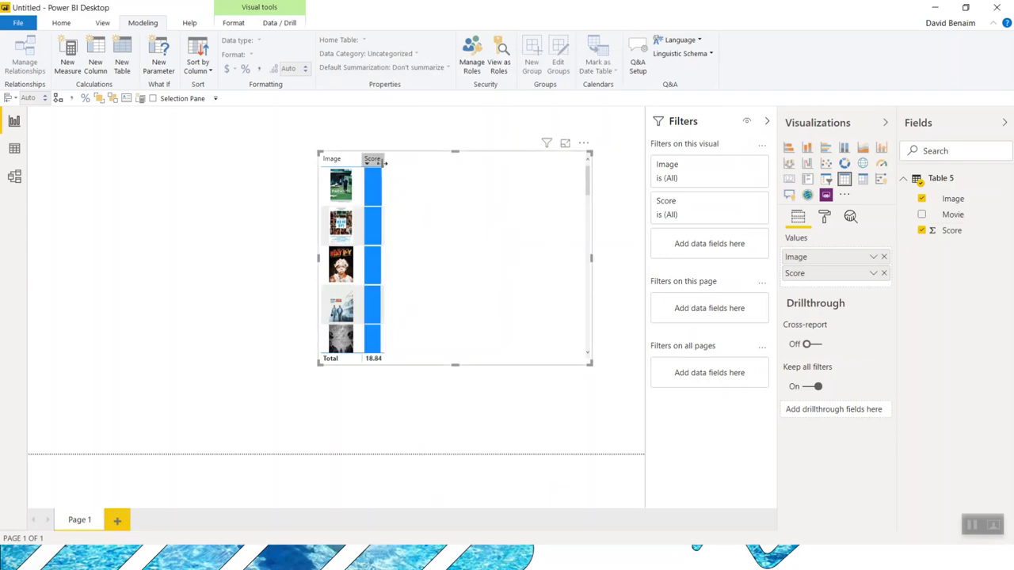
left_click_drag(386, 162, 567, 180)
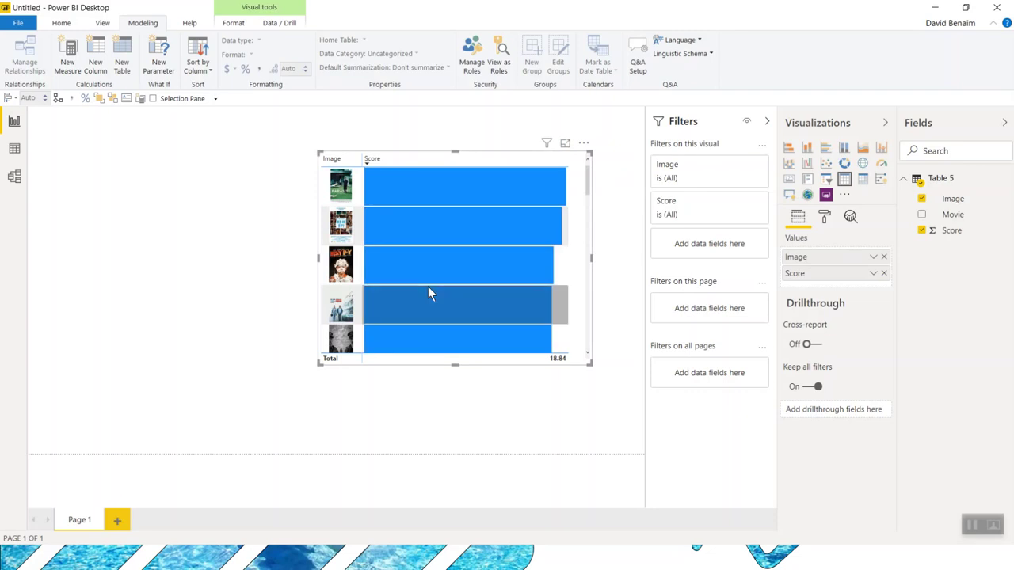
- Apply the Sparse style to the table
left_click(823, 218)
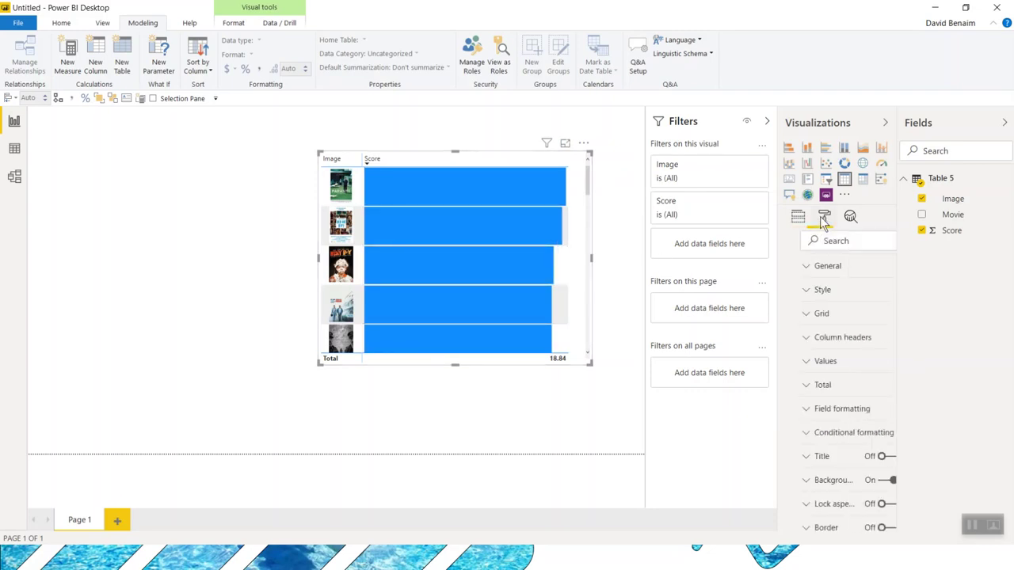
left_click(807, 268)
left_click(811, 274)
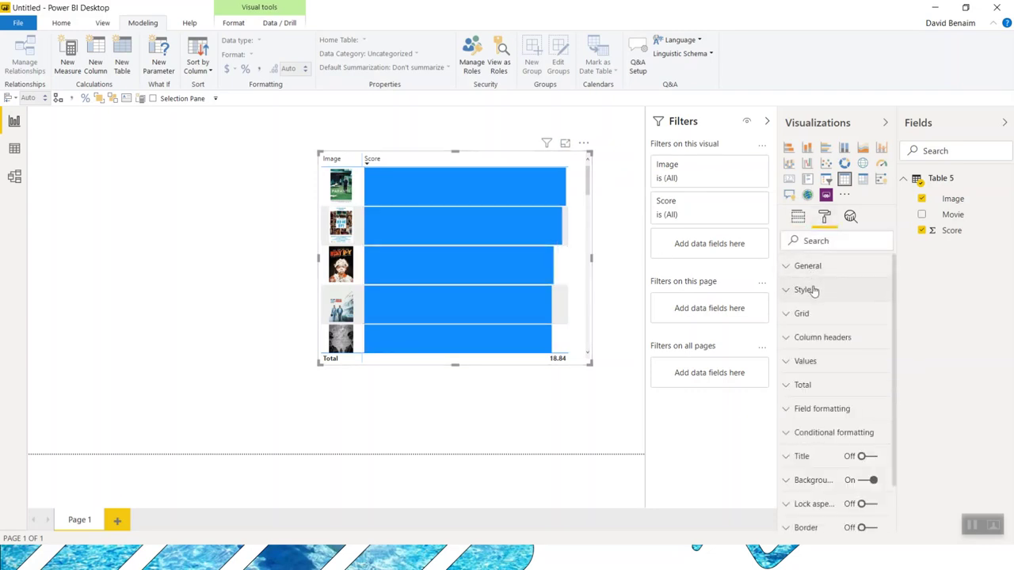
left_click(808, 290)
left_click(837, 330)
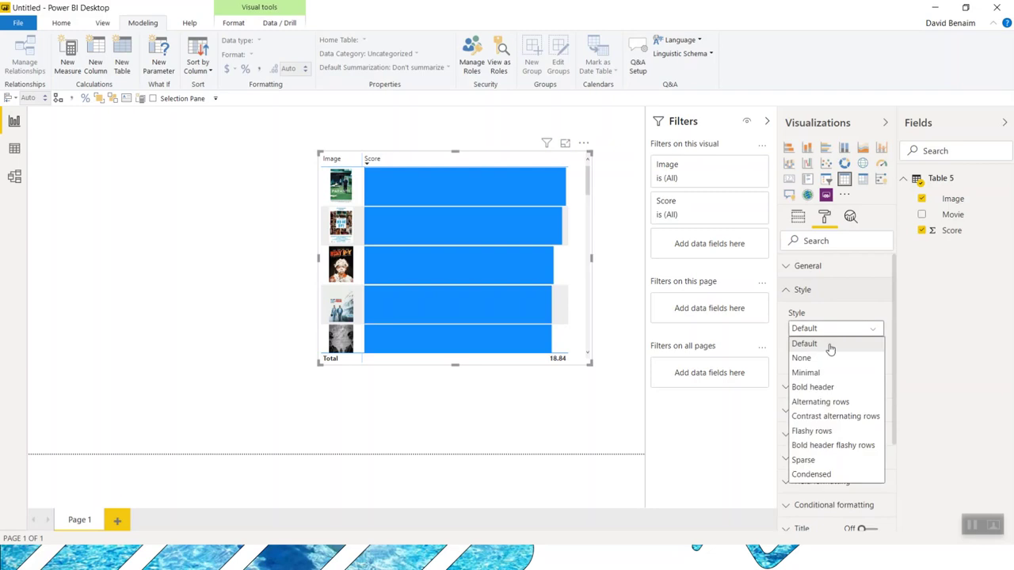
left_click(816, 460)
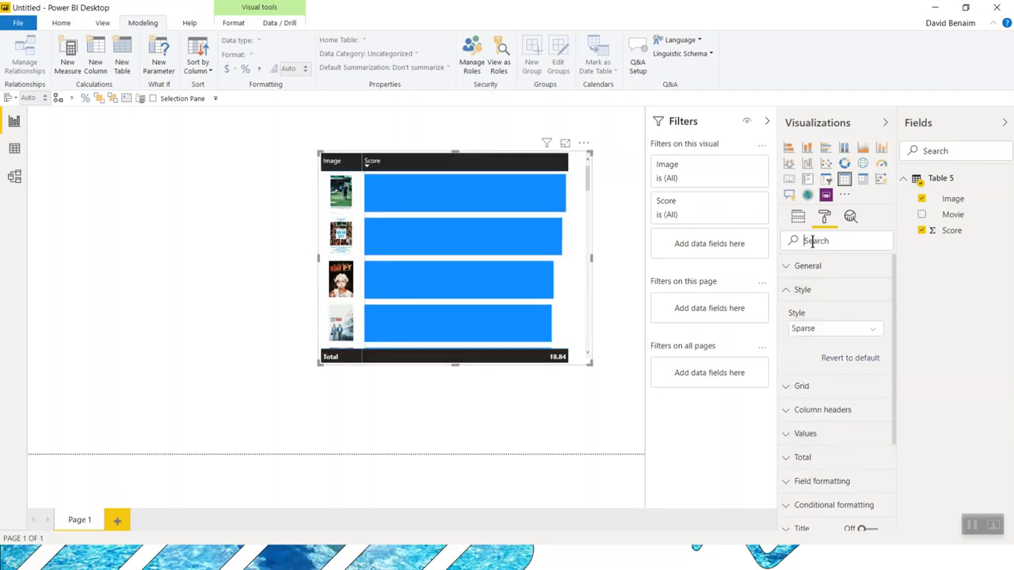
- Set the column header background and grid outline colours to white
left_click(816, 240)
type("colo")
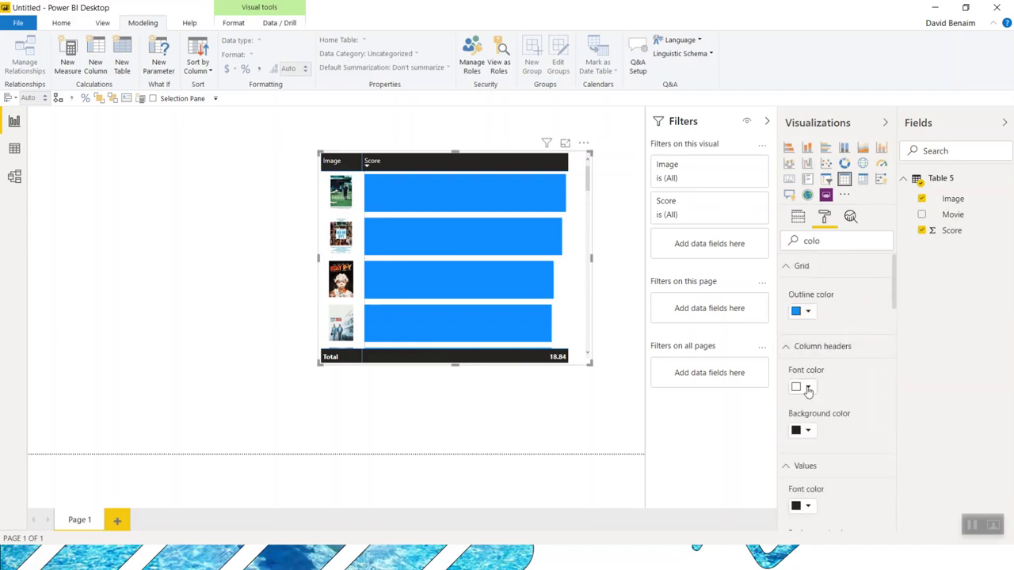
left_click(807, 430)
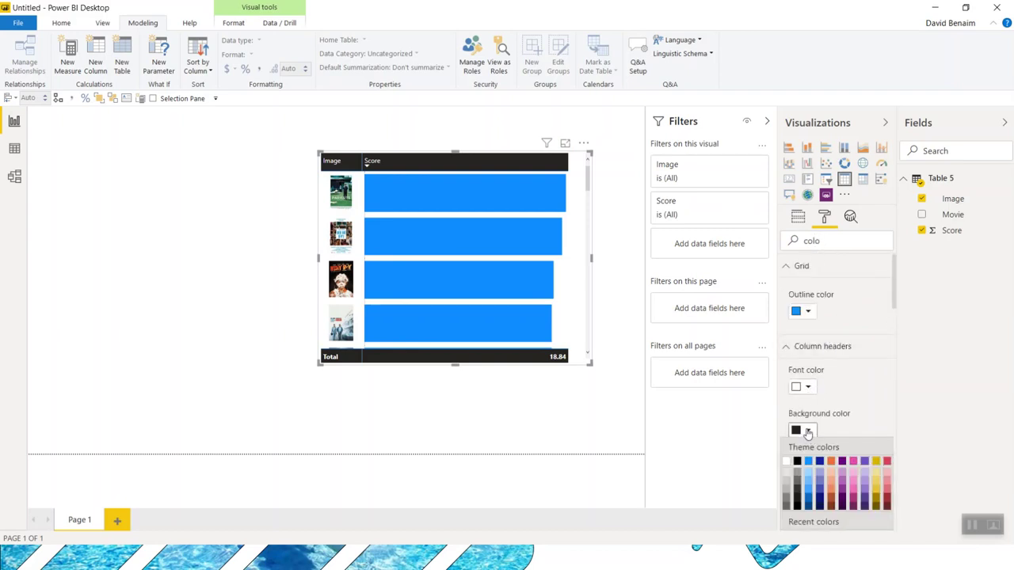
left_click(796, 461)
left_click(806, 312)
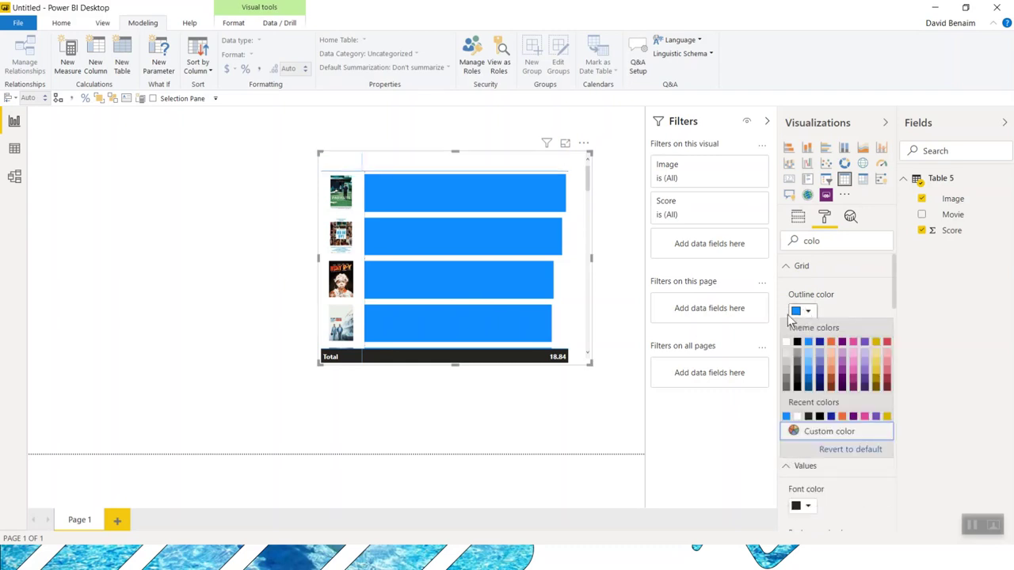
left_click(786, 346)
left_click_drag(899, 299, 893, 342)
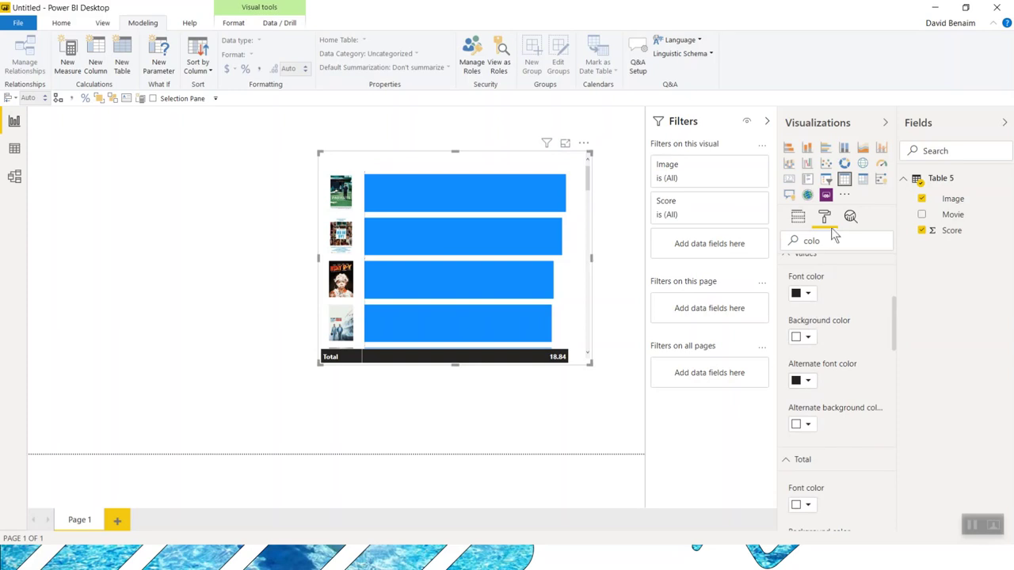
- Turn off the Total row and make the table visual taller
double_click(811, 240)
type("tota")
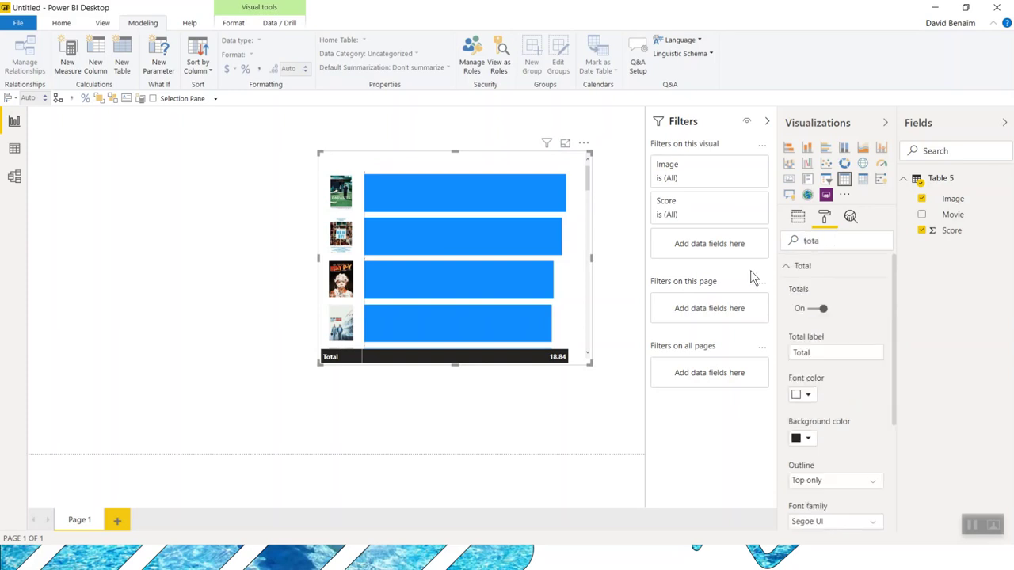
left_click(817, 308)
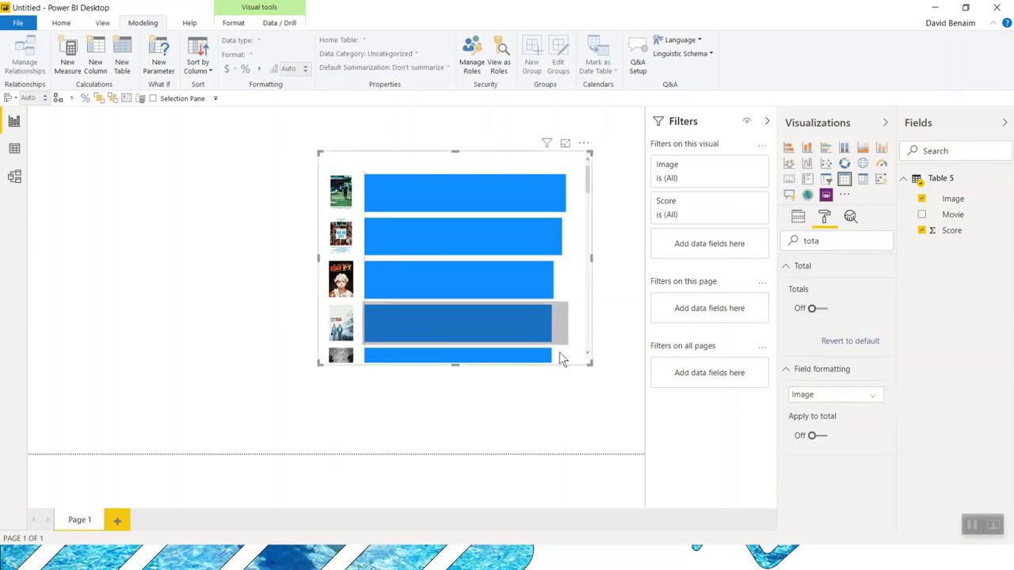
left_click_drag(590, 363, 611, 445)
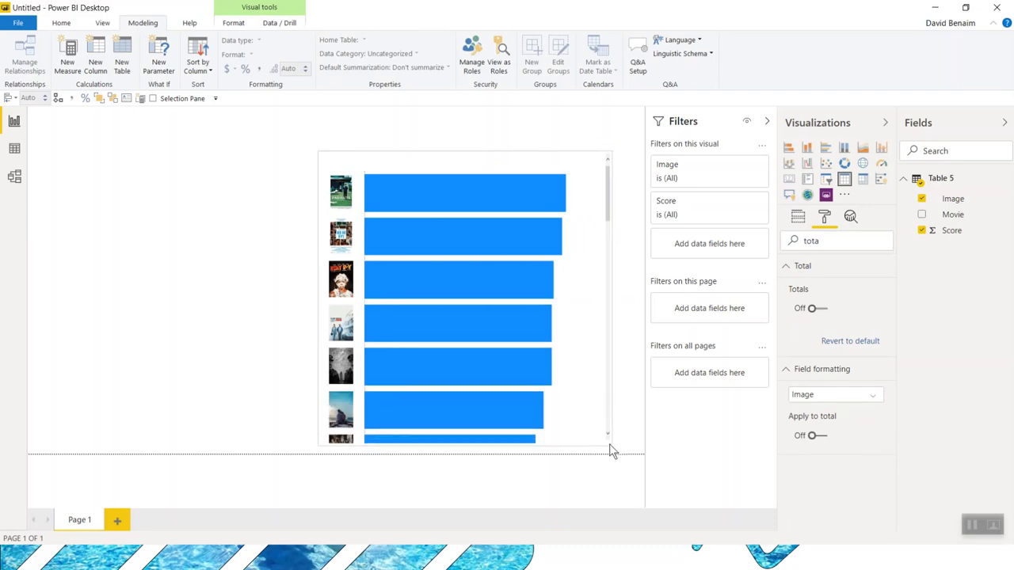
scroll(392, 272, "down", 3)
scroll(393, 271, "down", 5)
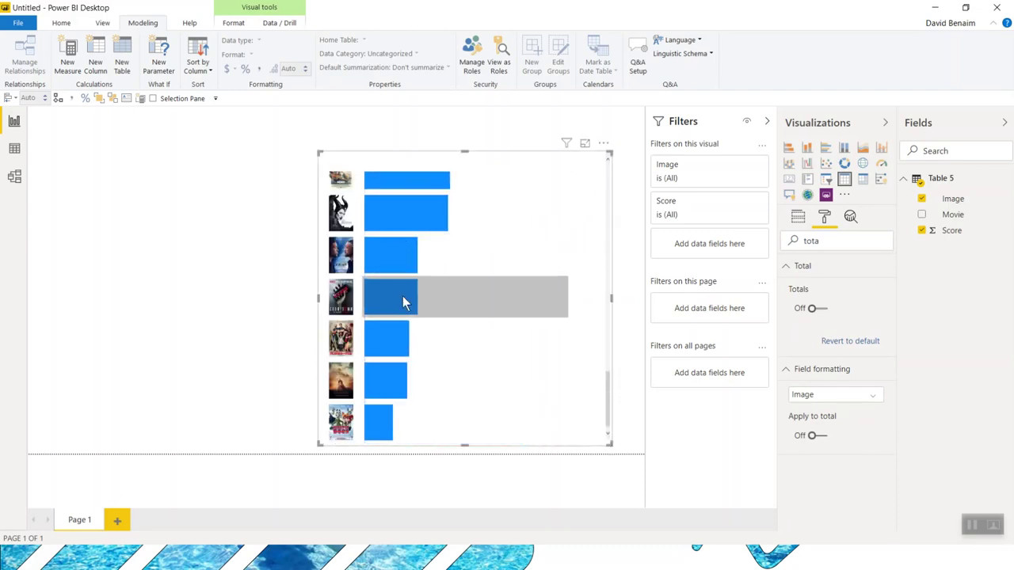
scroll(403, 296, "up", 8)
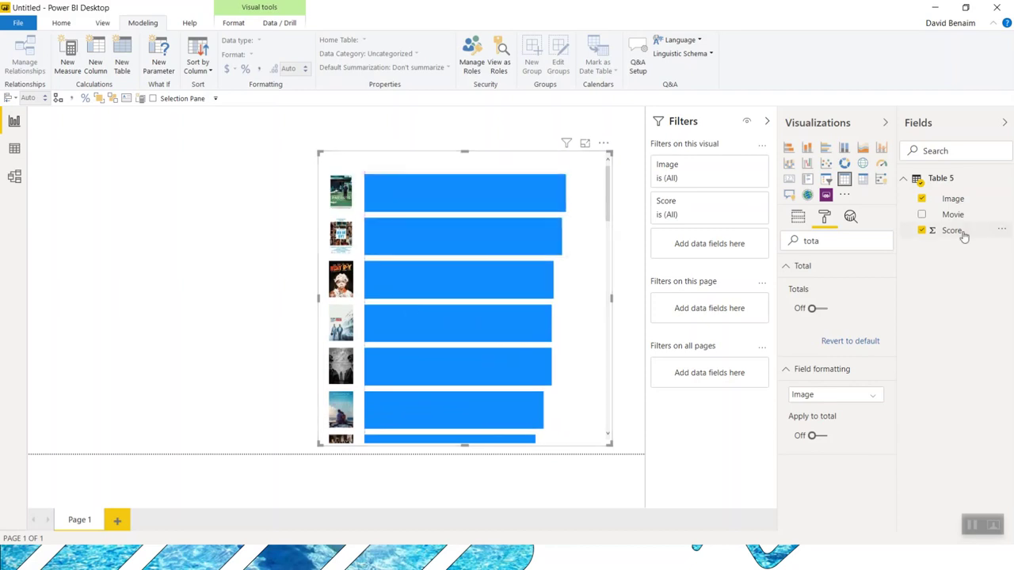
- Turn the Movie field into a slicer and select Doctor Sleep, Ford v Ferrari, Midway and The Addams Family
left_click_drag(952, 214, 135, 179)
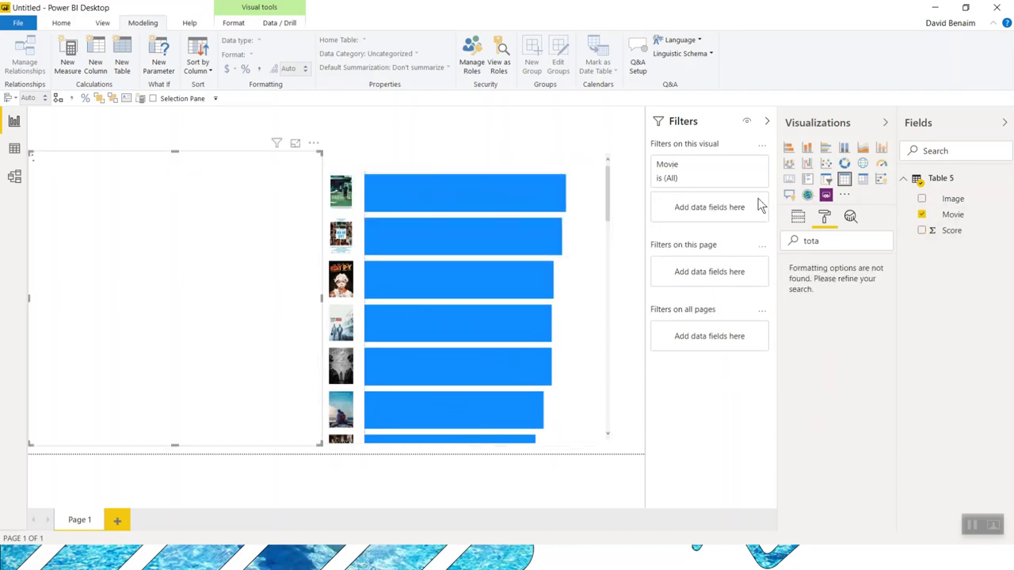
left_click(825, 179)
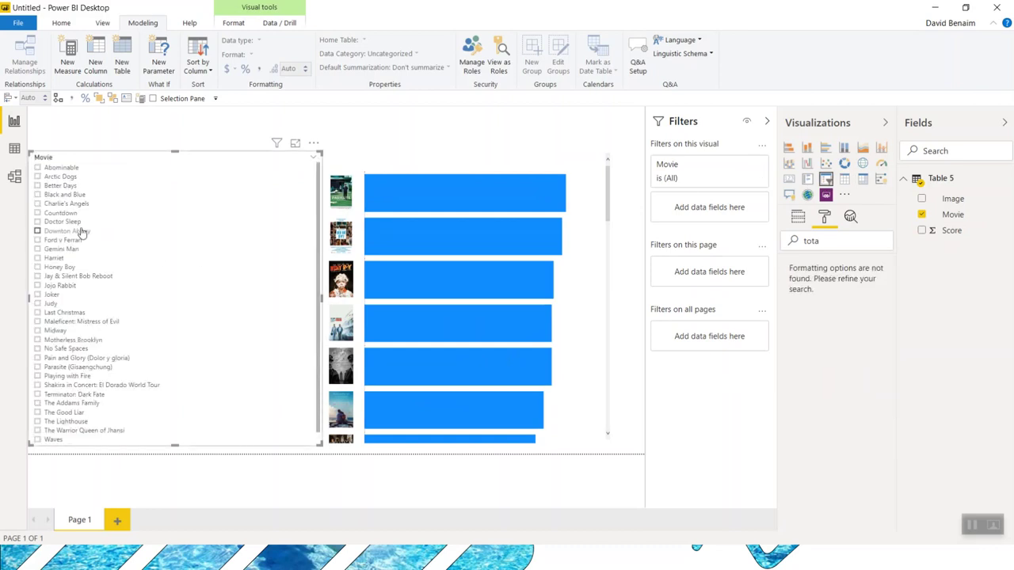
left_click(71, 224)
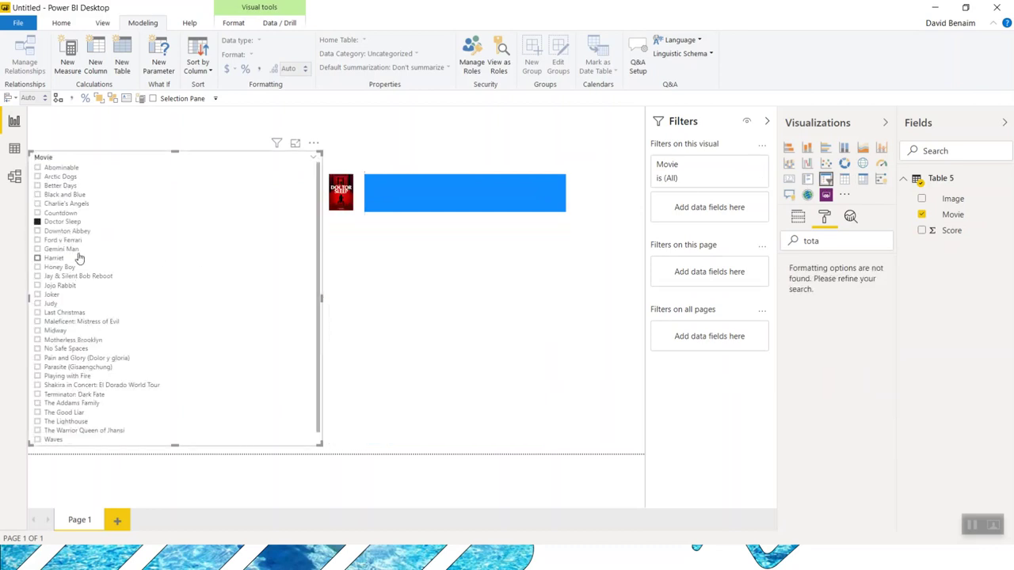
left_click(76, 241, "ctrl")
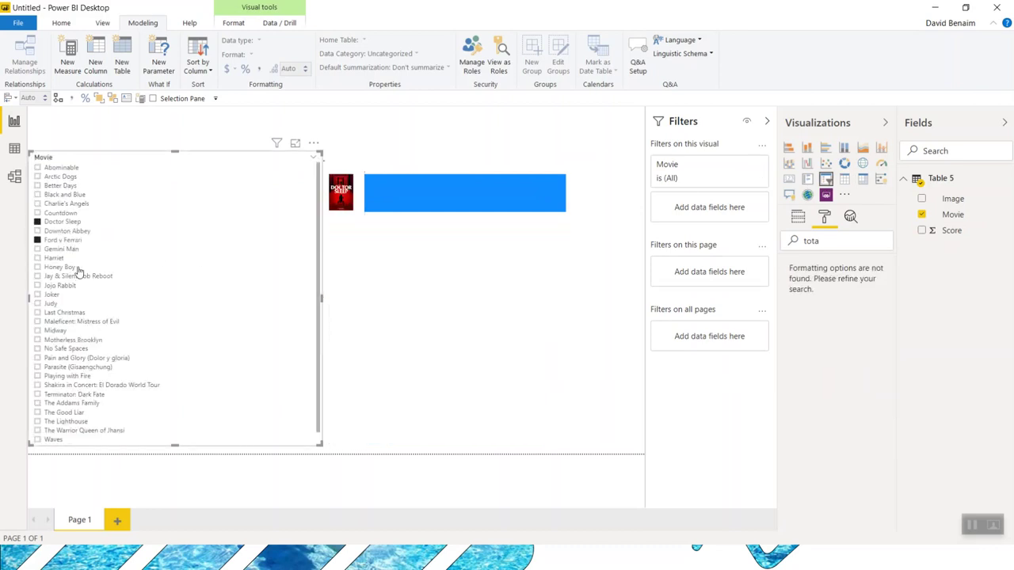
left_click(75, 331, "ctrl")
left_click(108, 404, "ctrl")
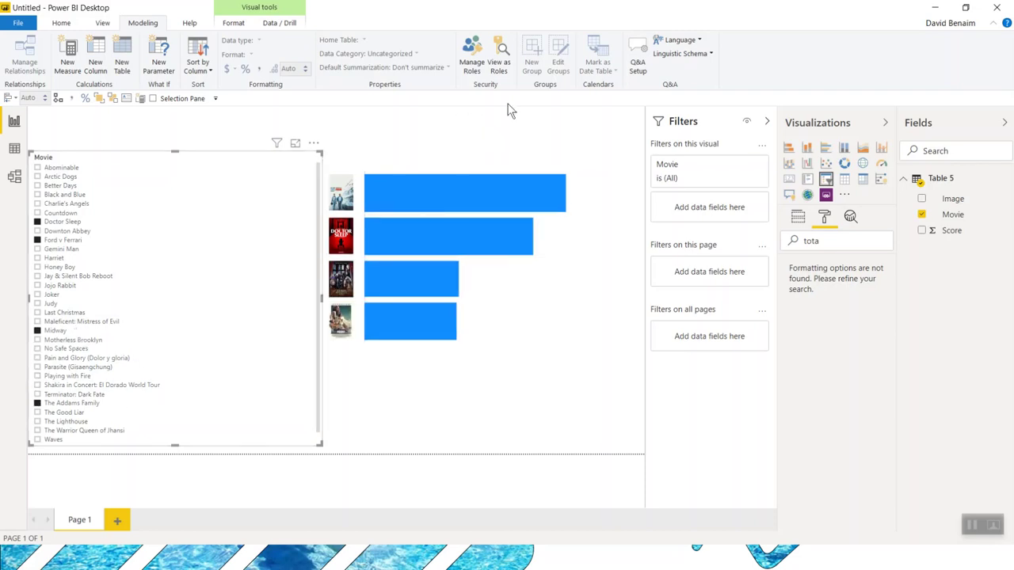
- Deselect the slicer to preview the table of four posters with their blue score bars
left_click(509, 123)
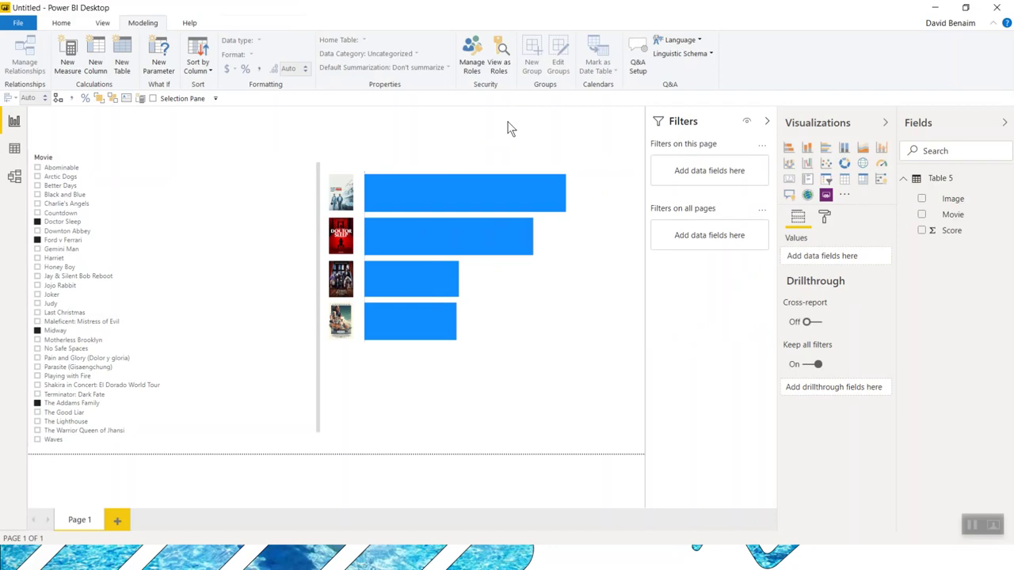